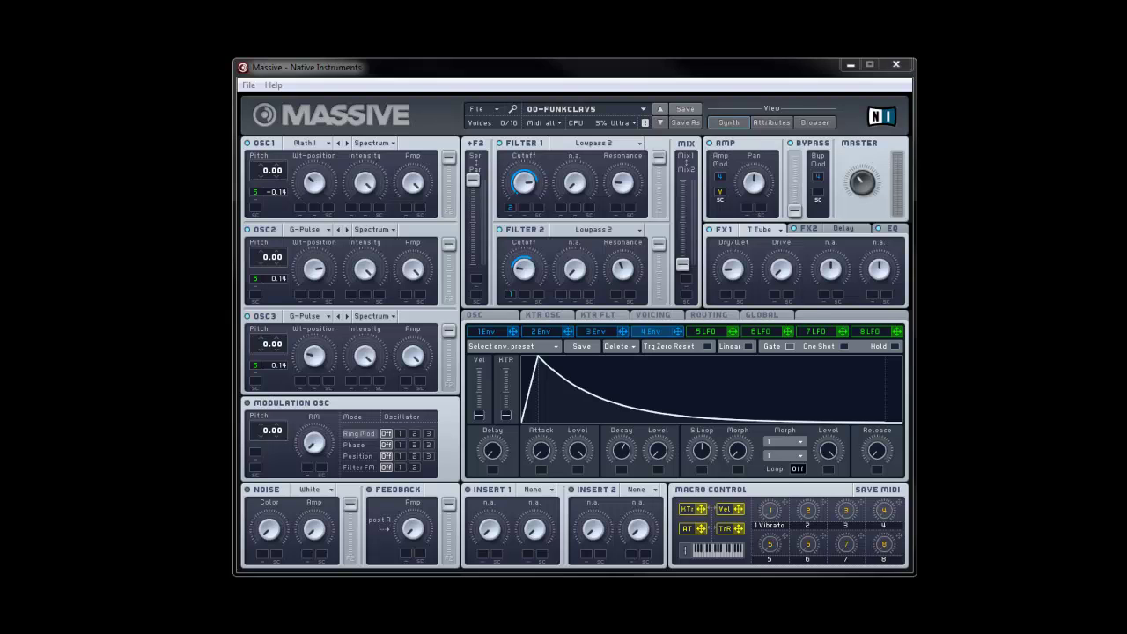
Step: View the FUNKCLAVS EQ panel, then replace the preset with a new blank UNTITLED SOUND
click(892, 228)
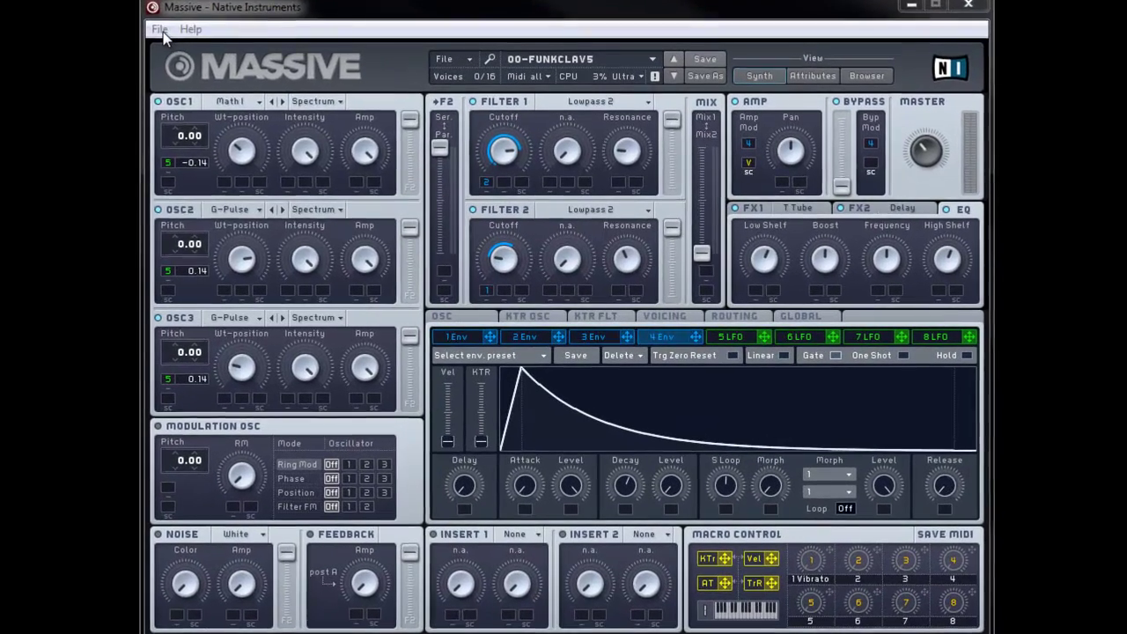
click(212, 61)
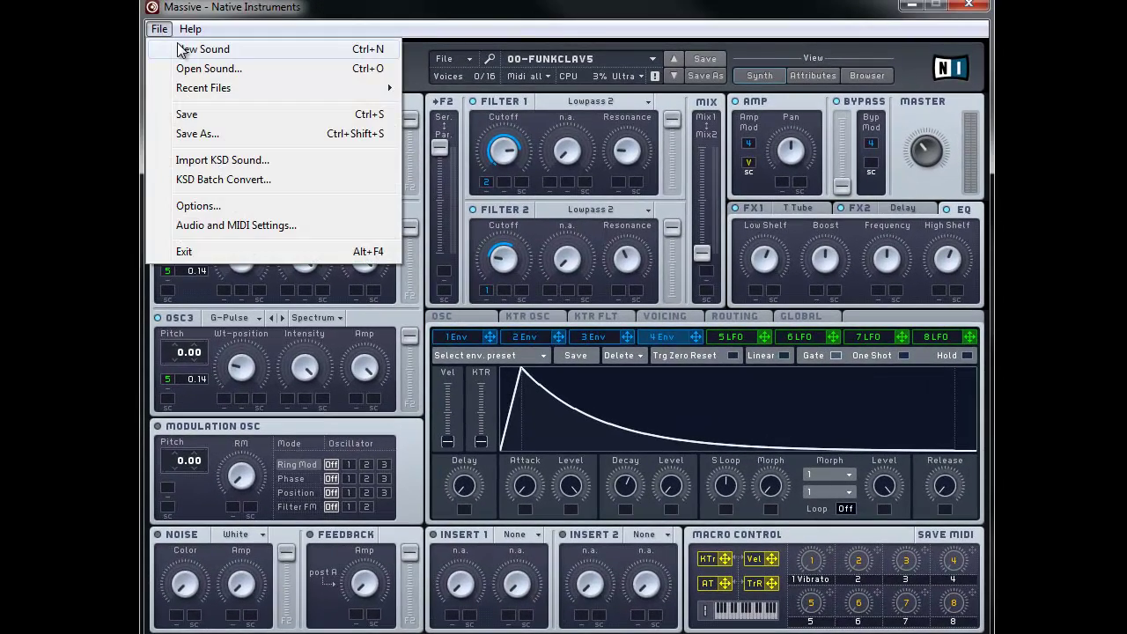
click(180, 49)
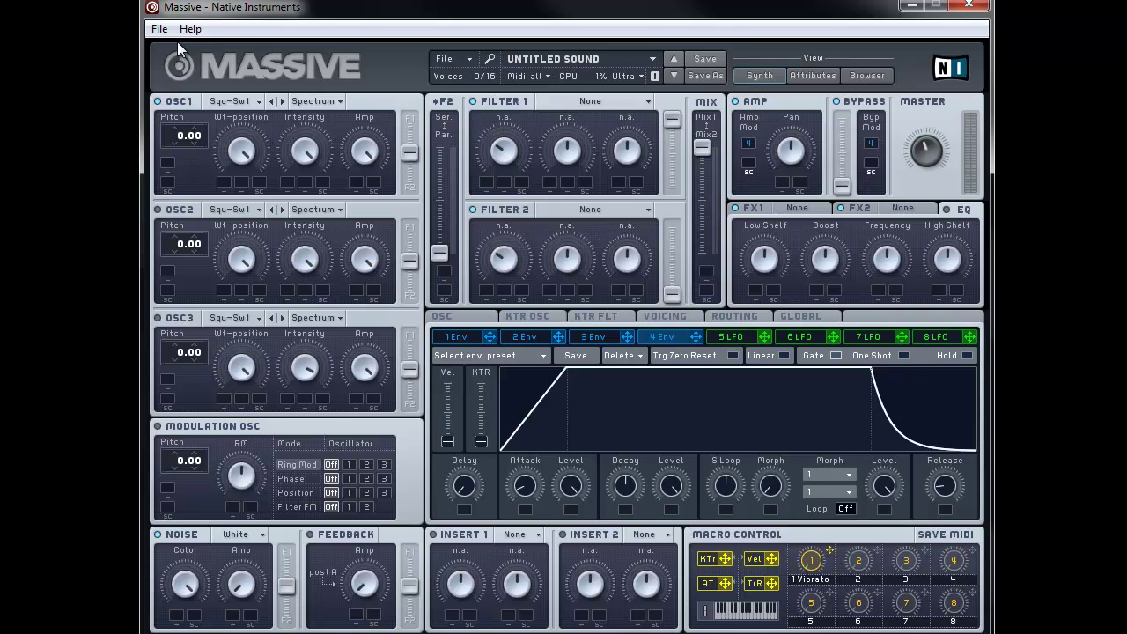
Step: Give OSC1 the Roughmath I wavetable and route it fully to Filter 1
click(245, 101)
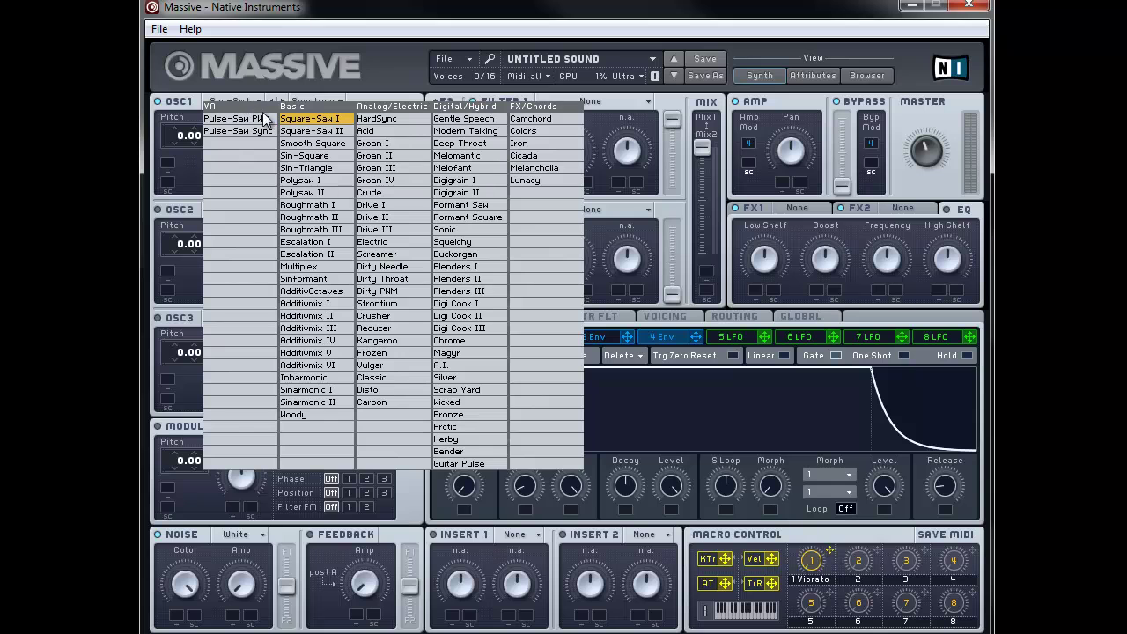
click(340, 205)
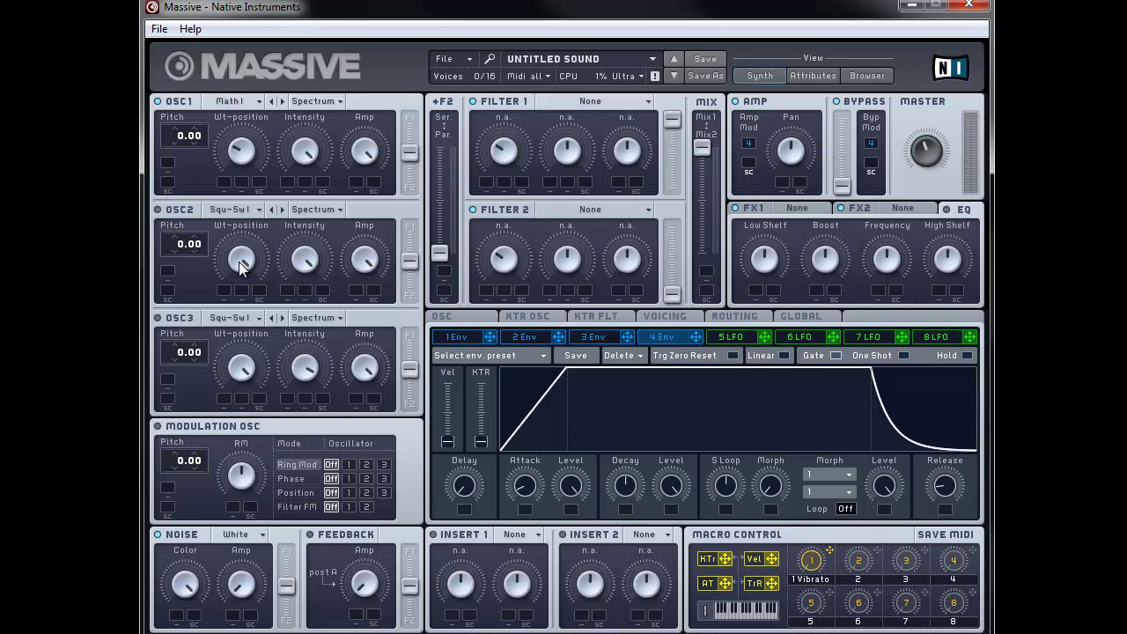
drag(410, 153, 414, 97)
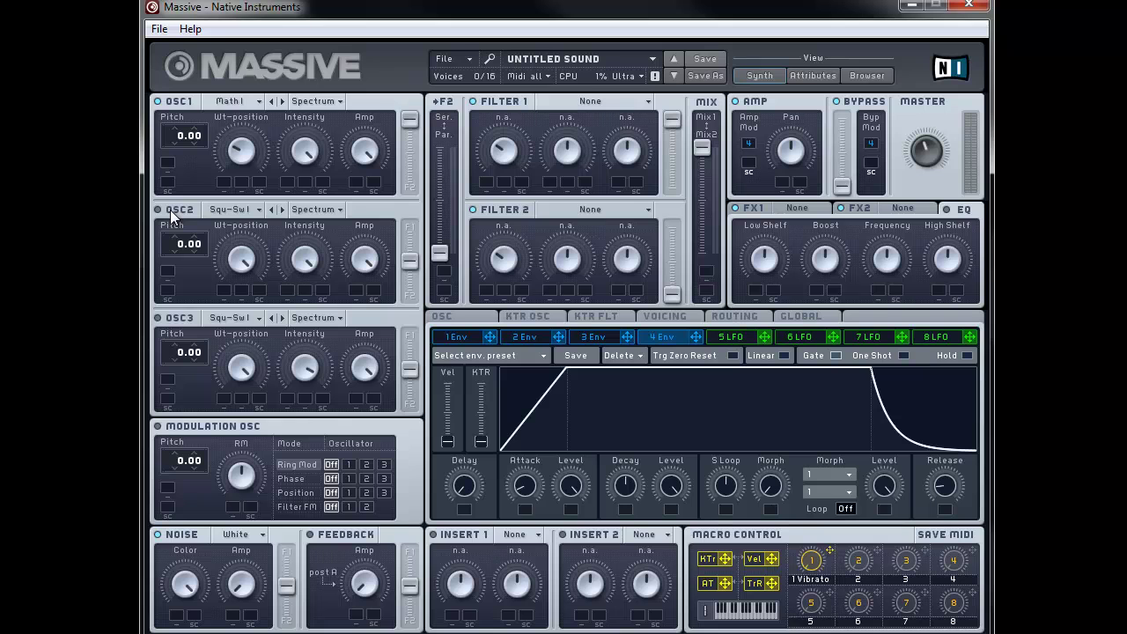
Step: Give OSC2 and OSC3 the Guitar Pulse wavetable, routed mainly to Filter 1
click(234, 210)
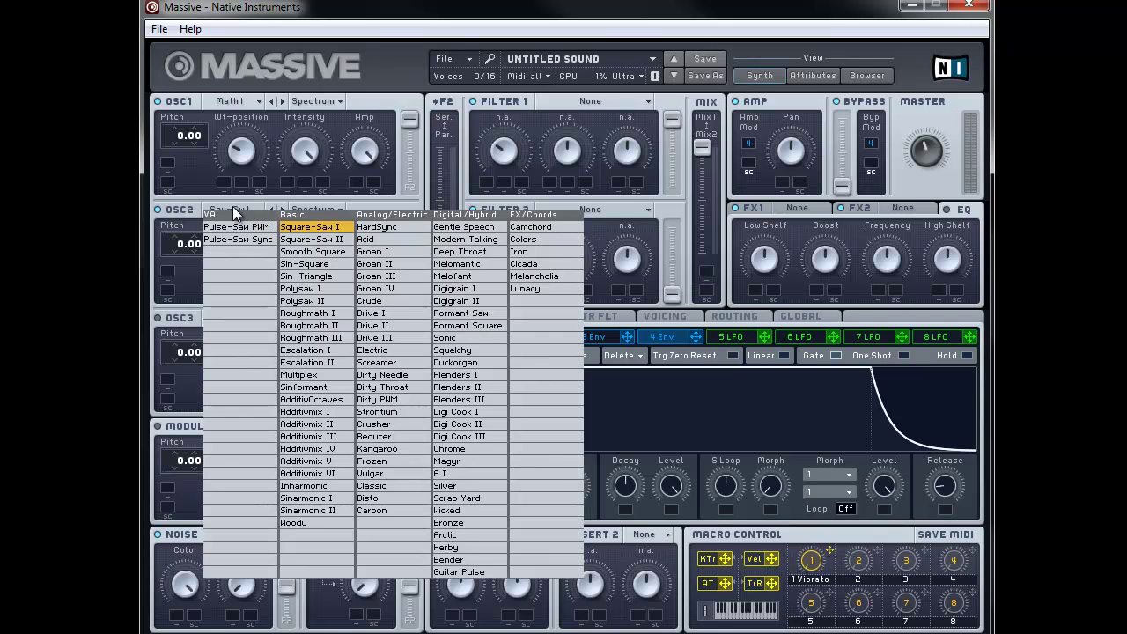
click(467, 574)
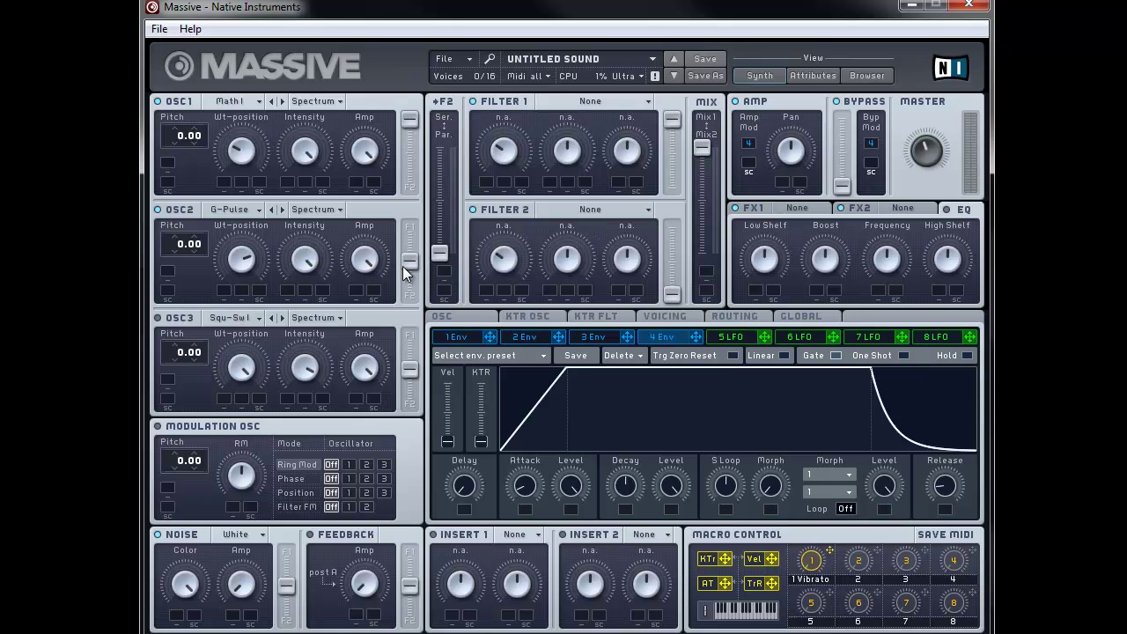
drag(403, 264, 410, 209)
click(253, 320)
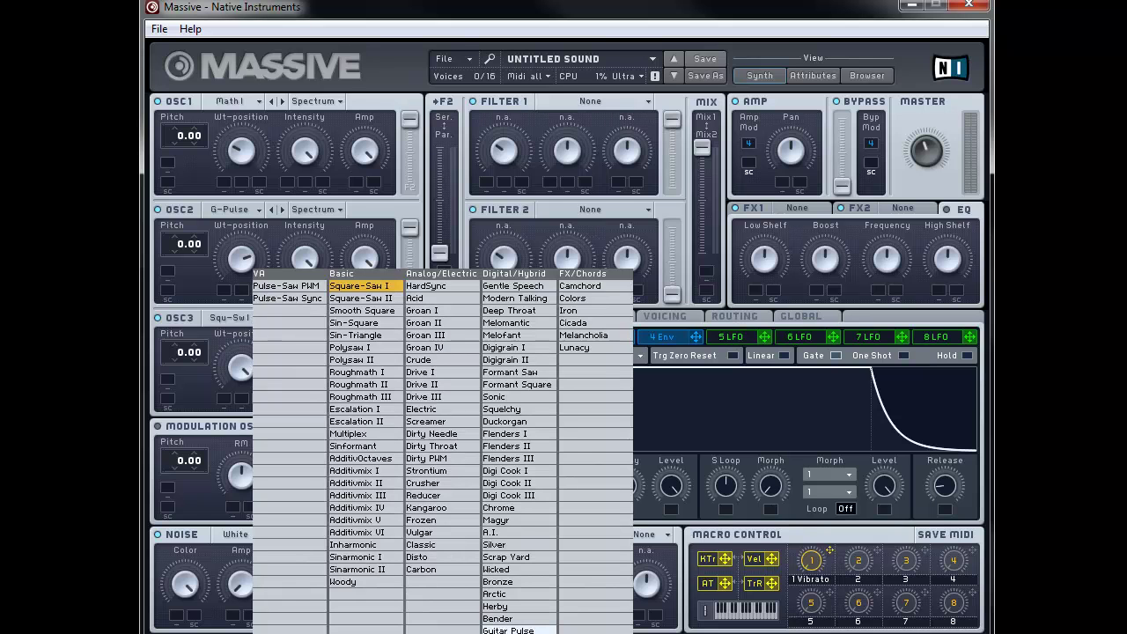
click(508, 630)
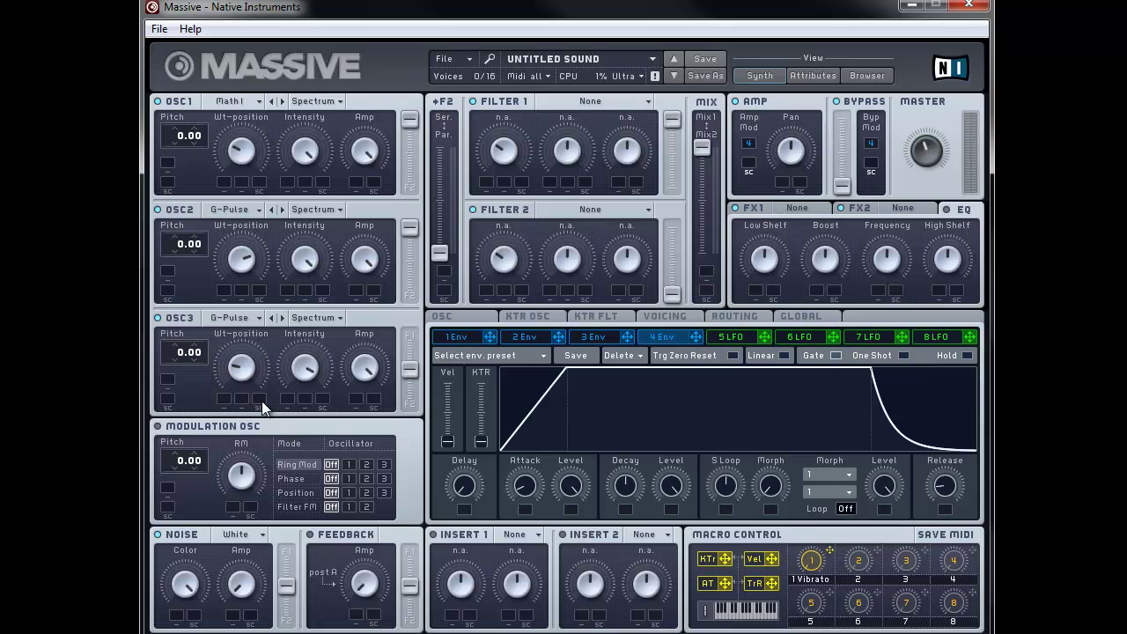
drag(411, 369, 408, 339)
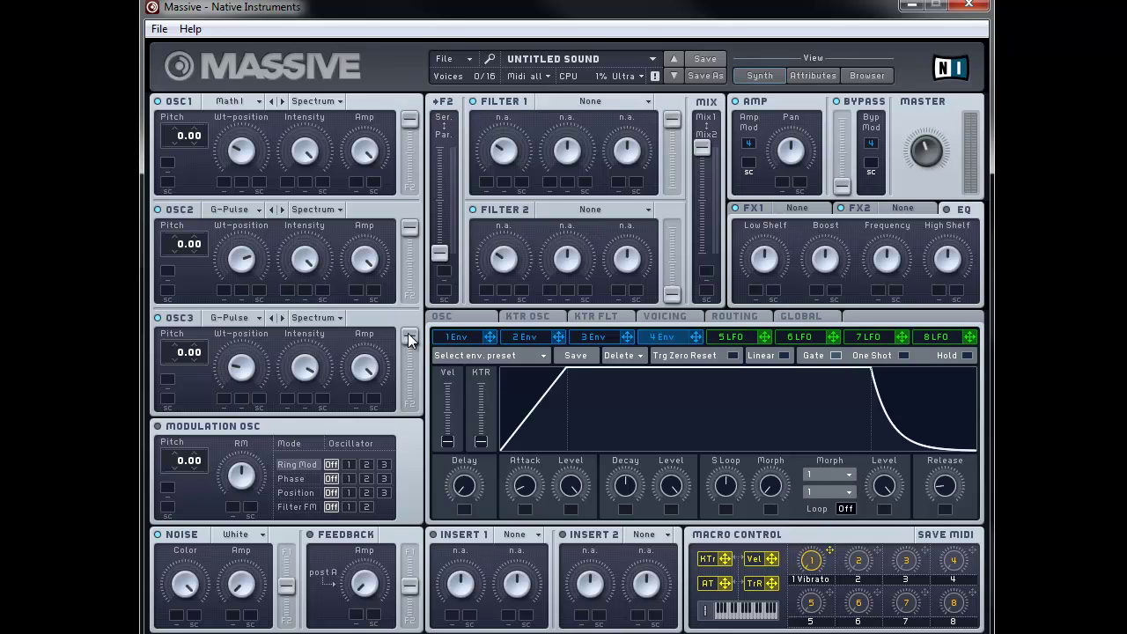
Step: Assign LFO 5 to the pitch of OSC1, OSC2 and OSC3 at −0.14, 0.14 and 0.14
click(730, 339)
drag(766, 336, 175, 165)
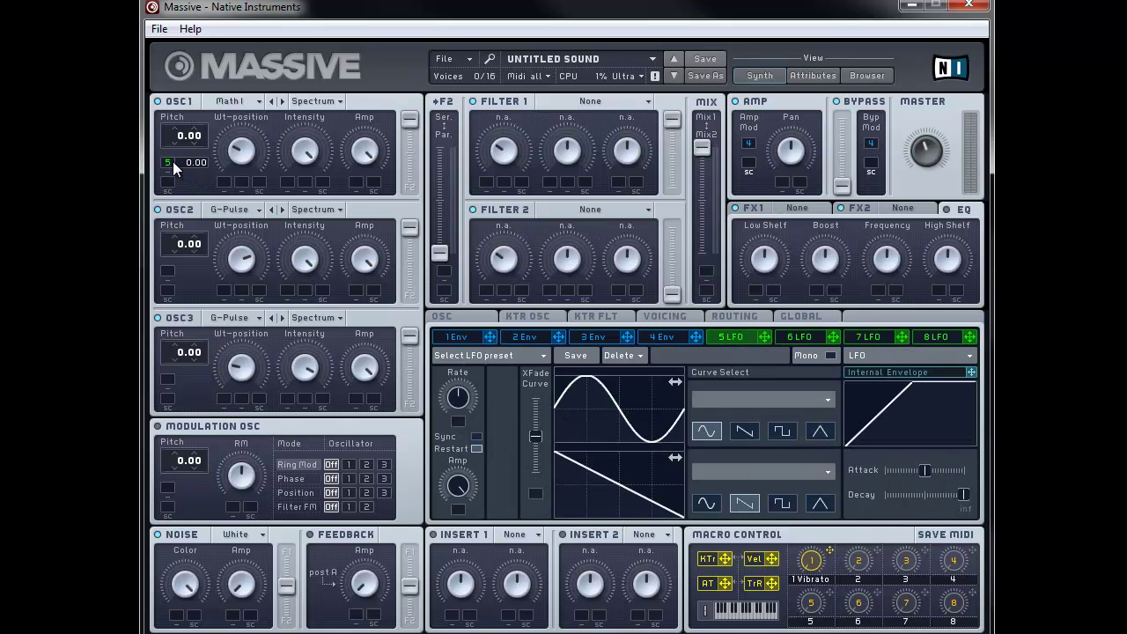
drag(765, 336, 163, 276)
drag(764, 336, 169, 382)
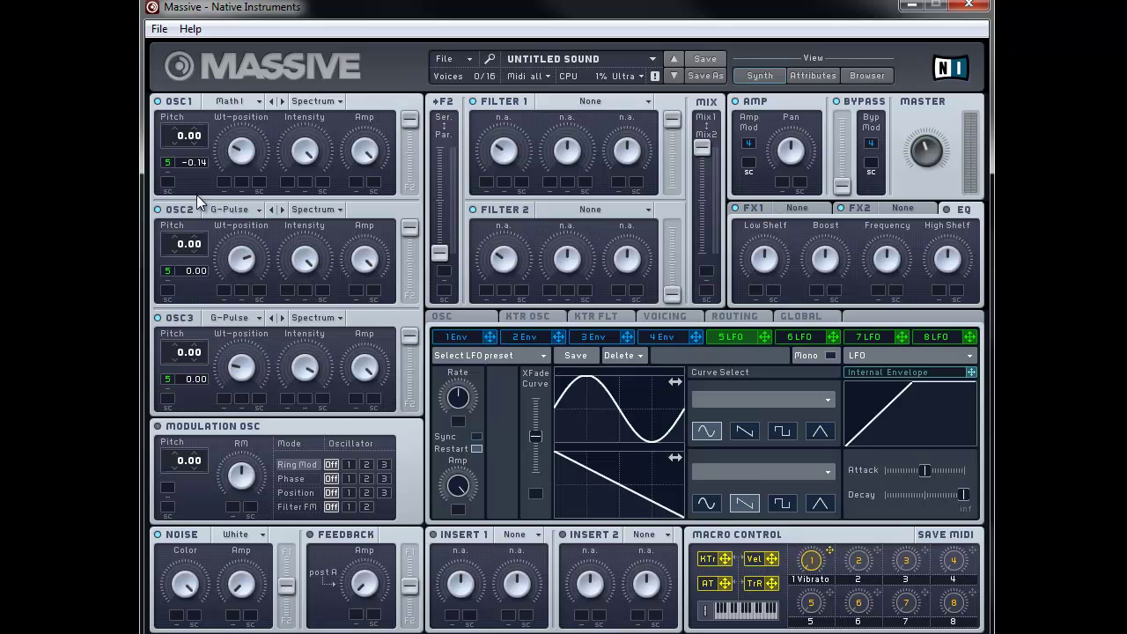
drag(210, 280, 209, 253)
drag(198, 383, 217, 358)
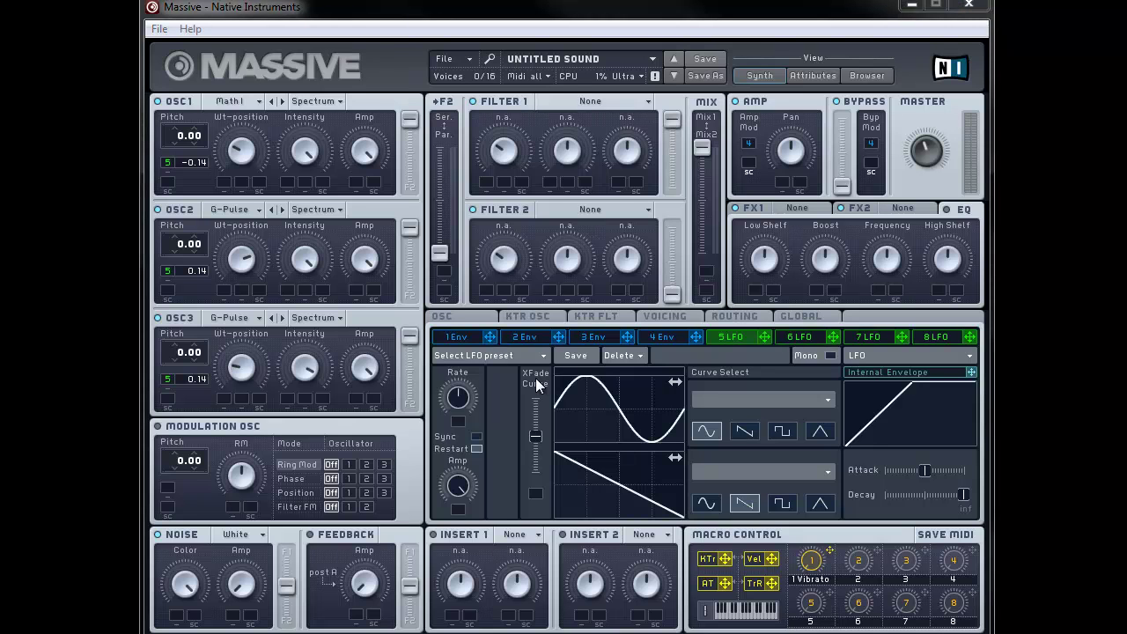
Step: Skew LFO 5's peak right, crossfade fully to its upper waveform, and adjust its rate
drag(610, 407, 646, 409)
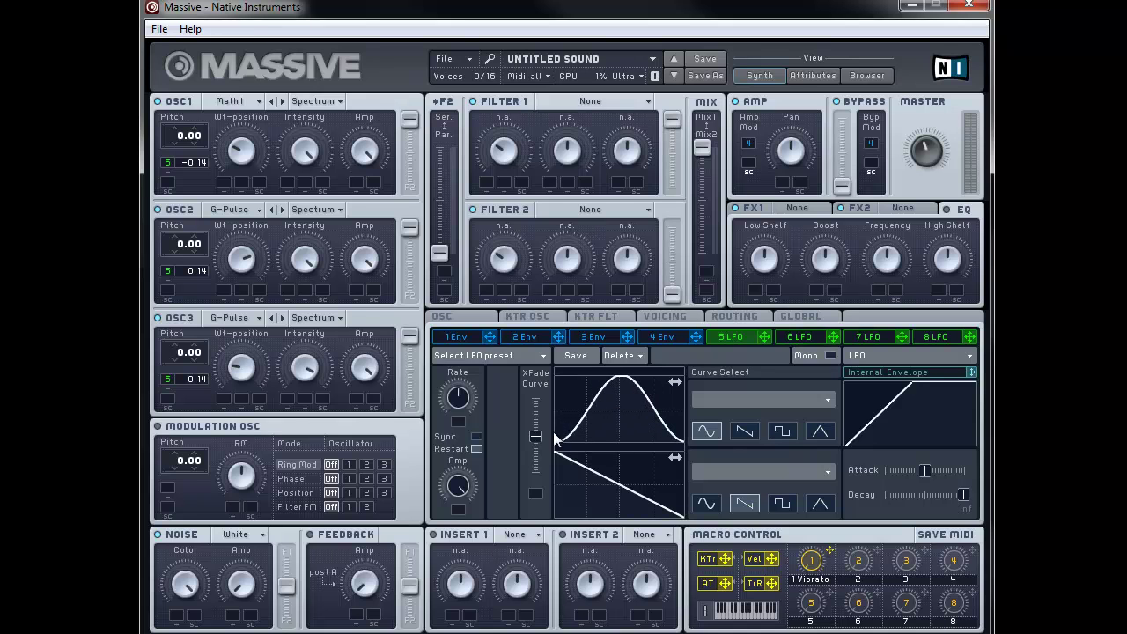
drag(540, 436, 552, 372)
mouse_move(469, 408)
mouse_down()
mouse_move(469, 390)
mouse_move(464, 414)
mouse_up()
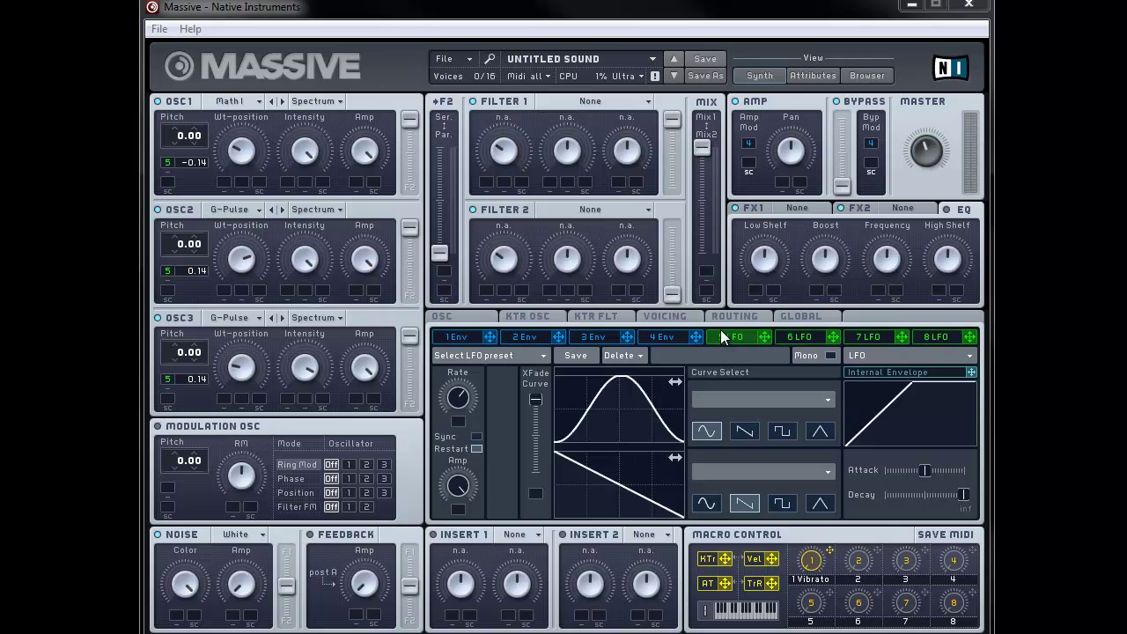
Step: Give envelope 4 a near-instant attack, a long decay and a longer release
click(662, 337)
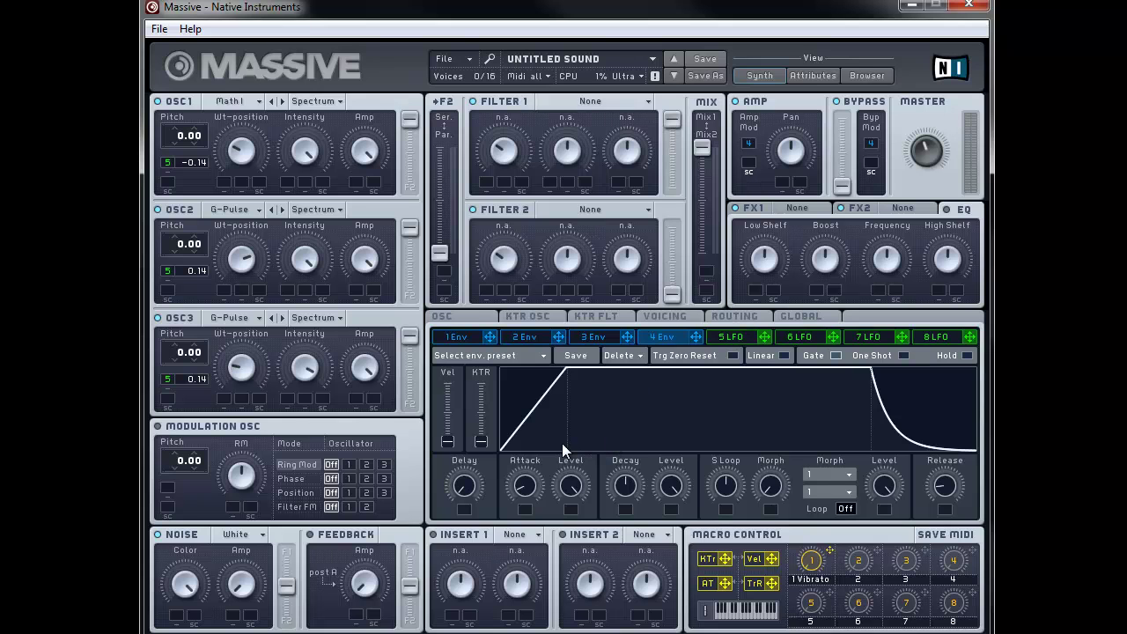
drag(525, 490, 529, 505)
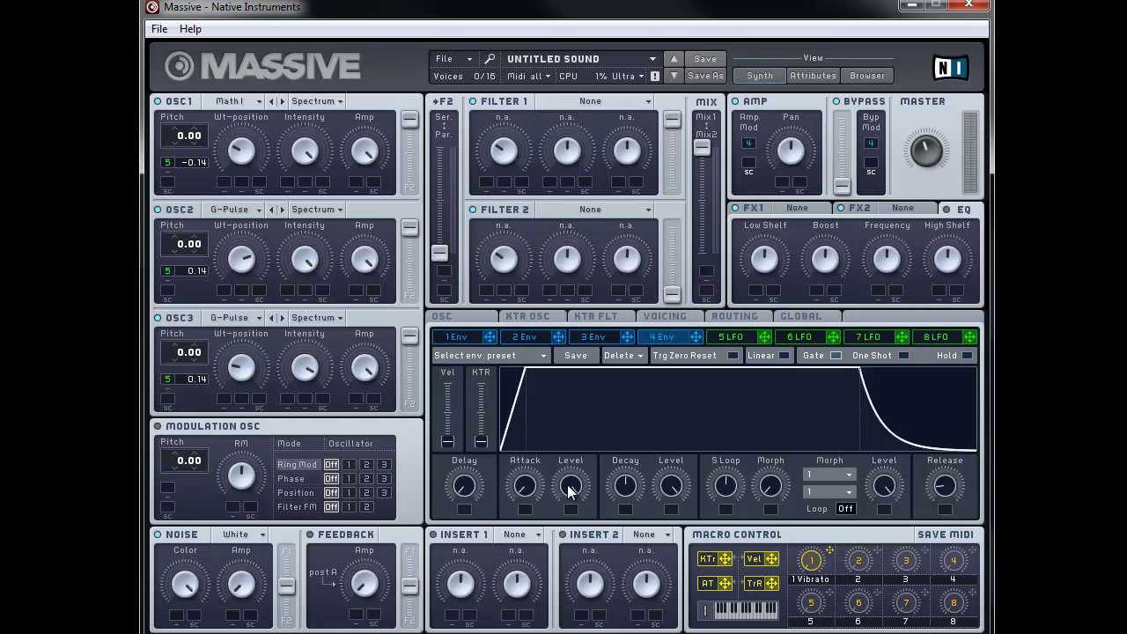
drag(632, 495, 662, 632)
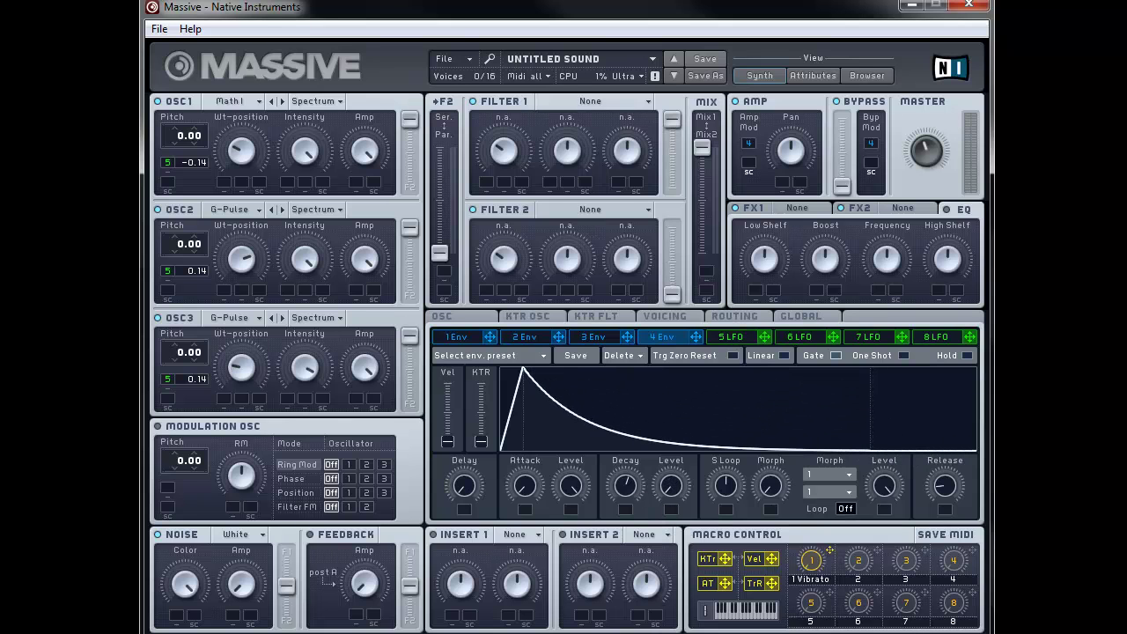
drag(950, 491, 949, 485)
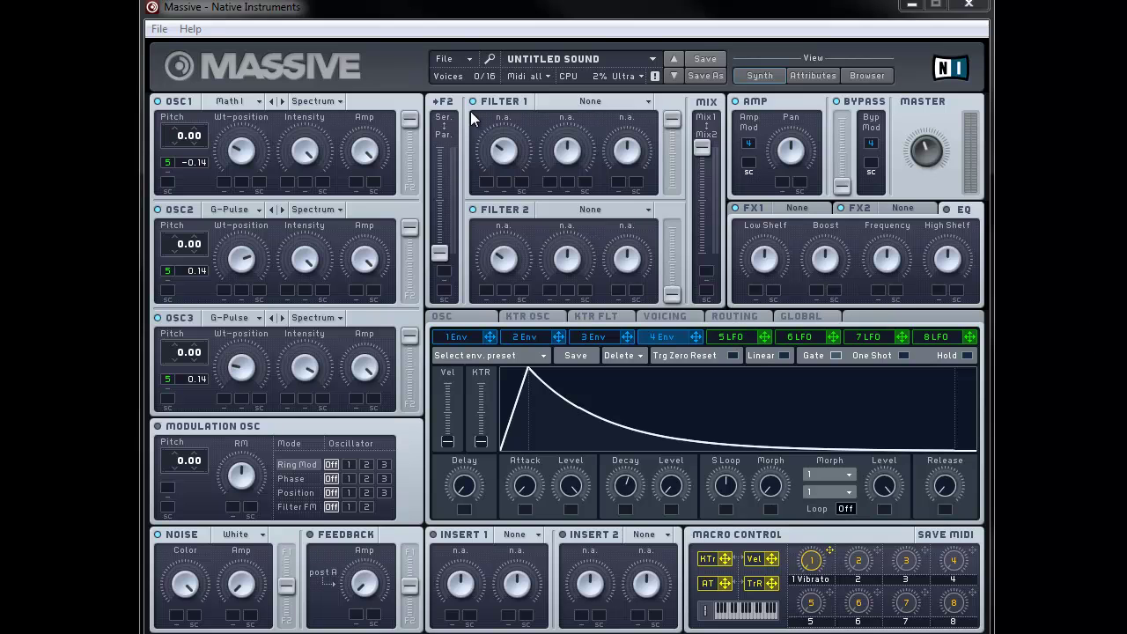
Step: Set Filter 1 and Filter 2 to Lowpass 2 and route them fully in series
click(577, 101)
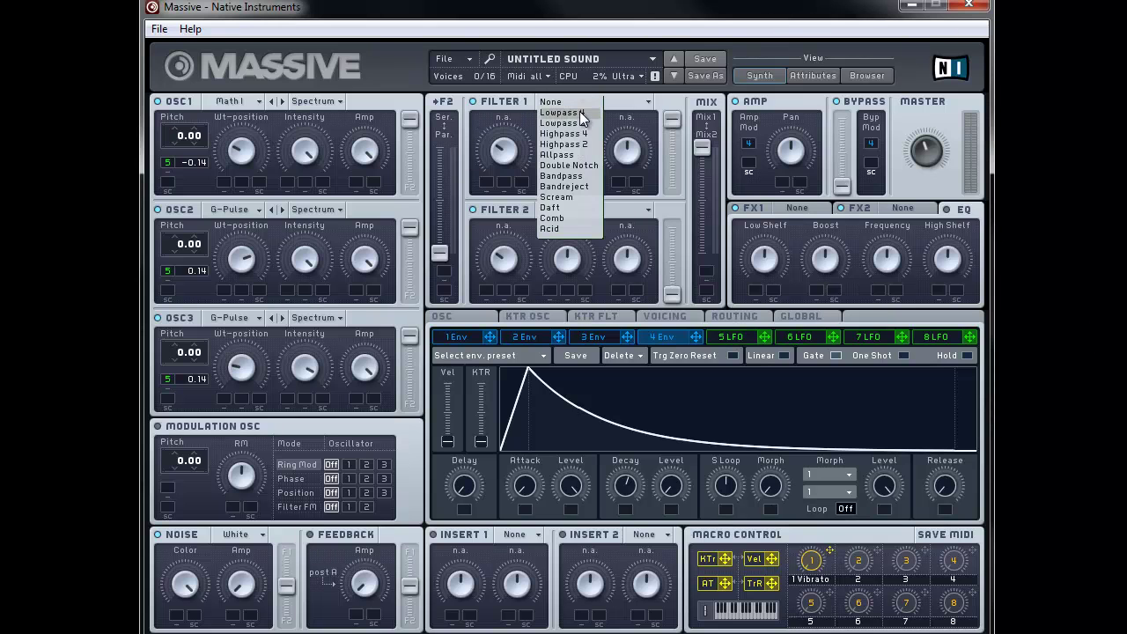
click(584, 123)
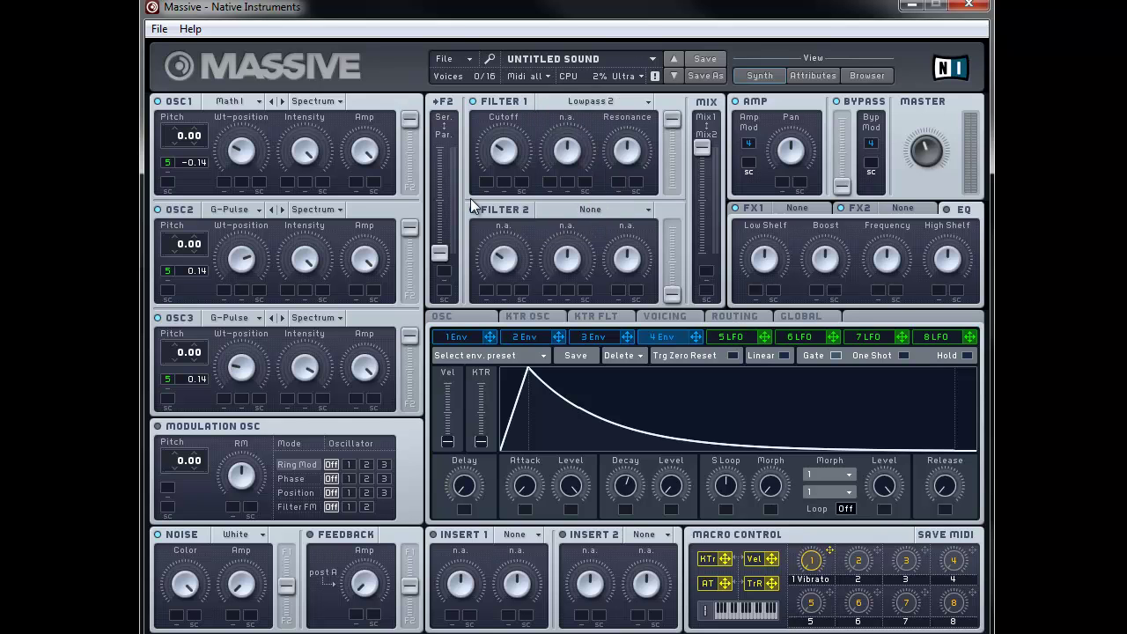
click(588, 211)
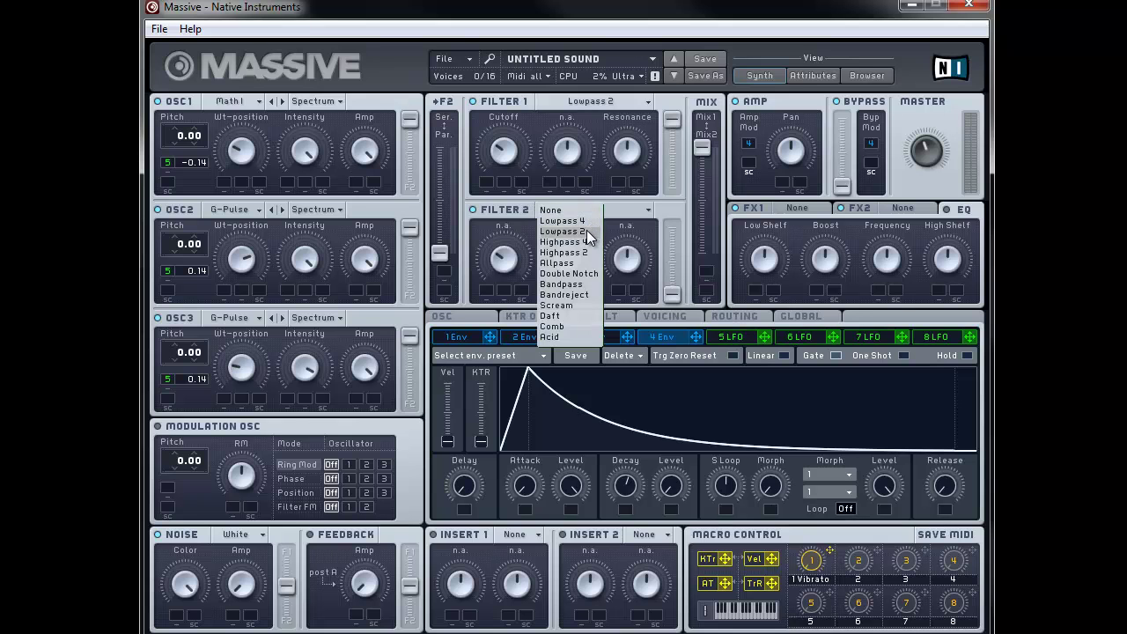
click(586, 230)
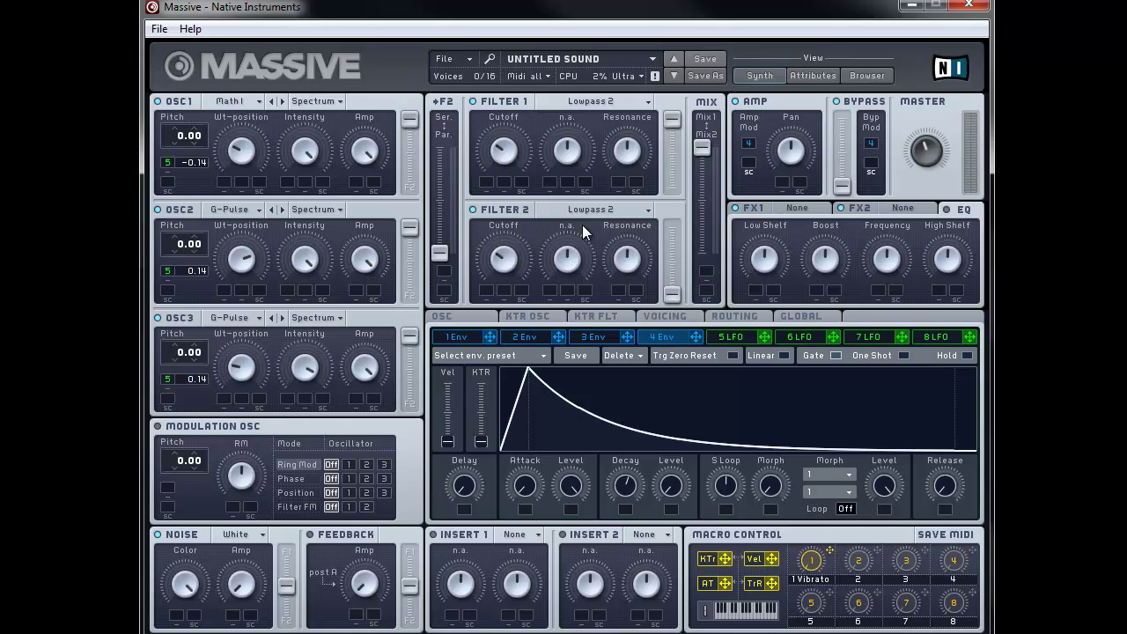
drag(440, 253, 446, 140)
Step: Shift the mix toward Filter 2, raise its output, raise Filter 1 cutoff and lower Filter 2 cutoff
drag(708, 147, 707, 216)
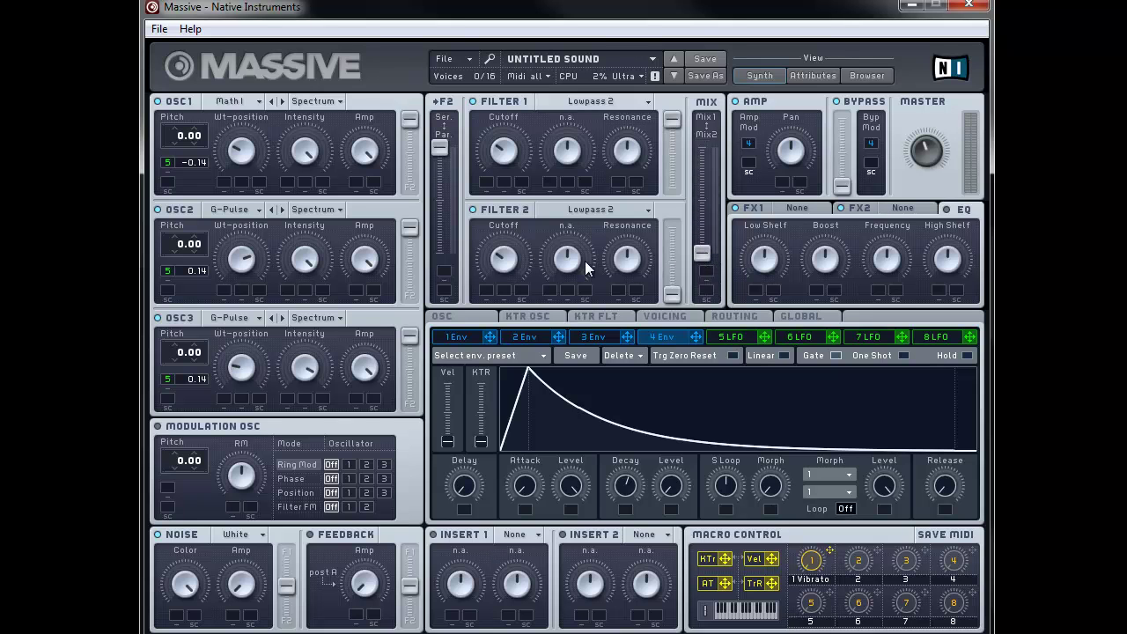
drag(676, 297, 688, 222)
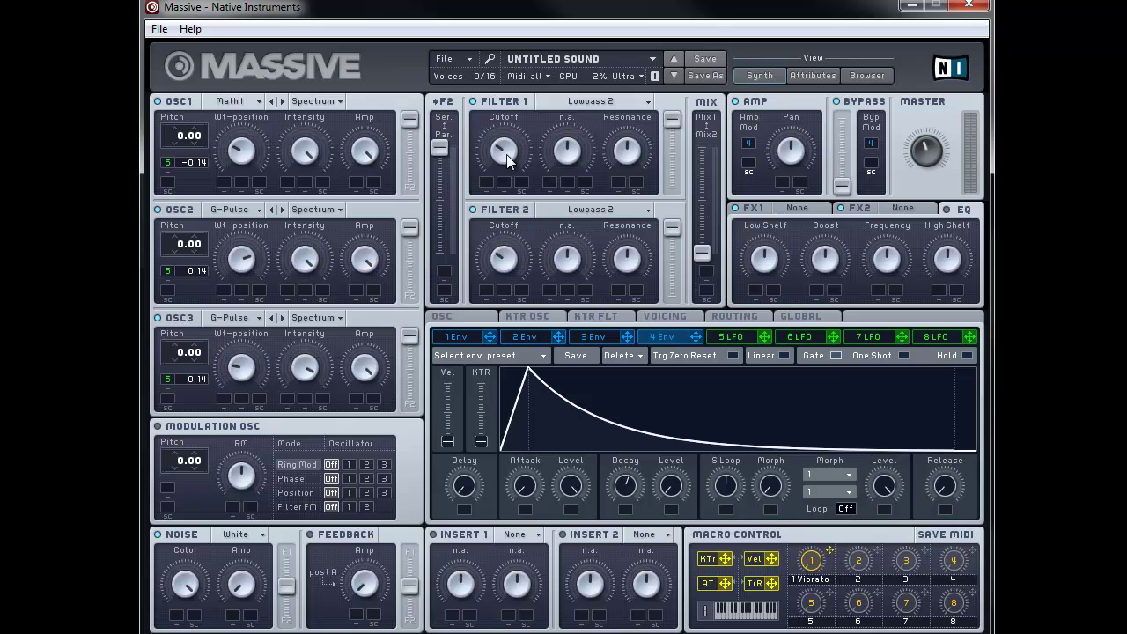
drag(518, 117, 531, 80)
drag(492, 242, 587, 236)
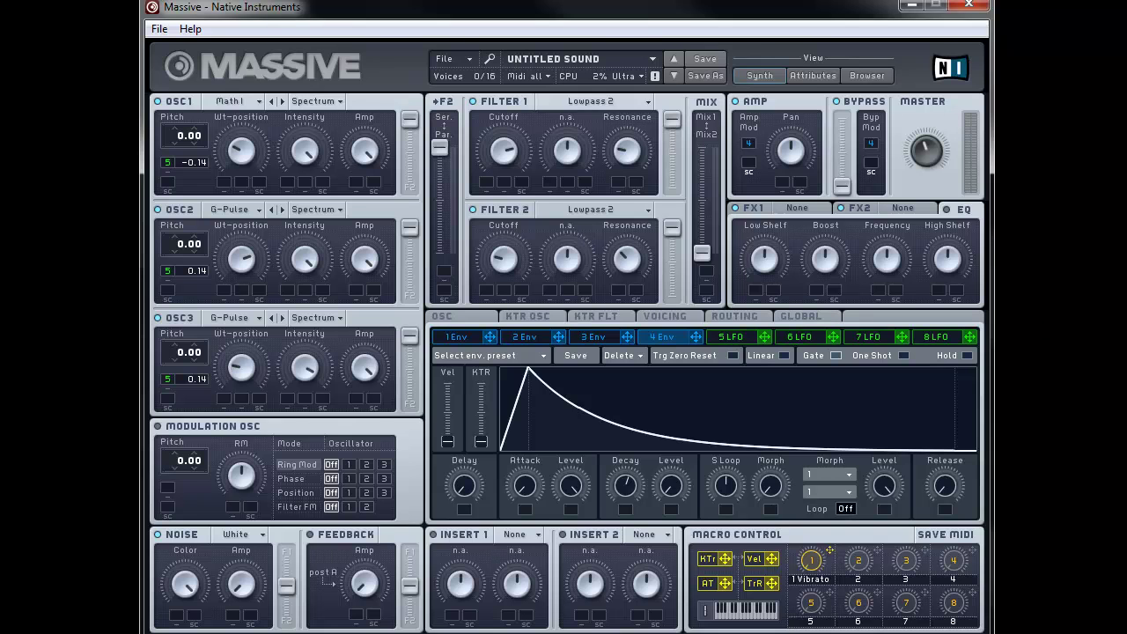
Step: Give envelope 2 longer attack and decay, shorter release, and assign it to Filter 1 cutoff
click(523, 336)
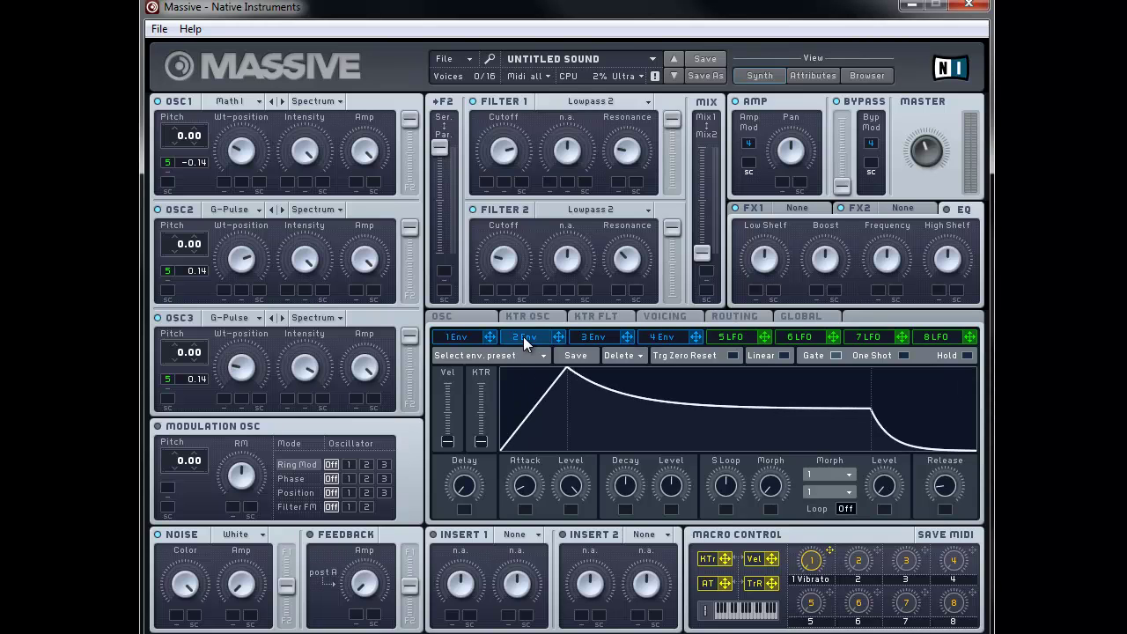
drag(534, 504, 567, 416)
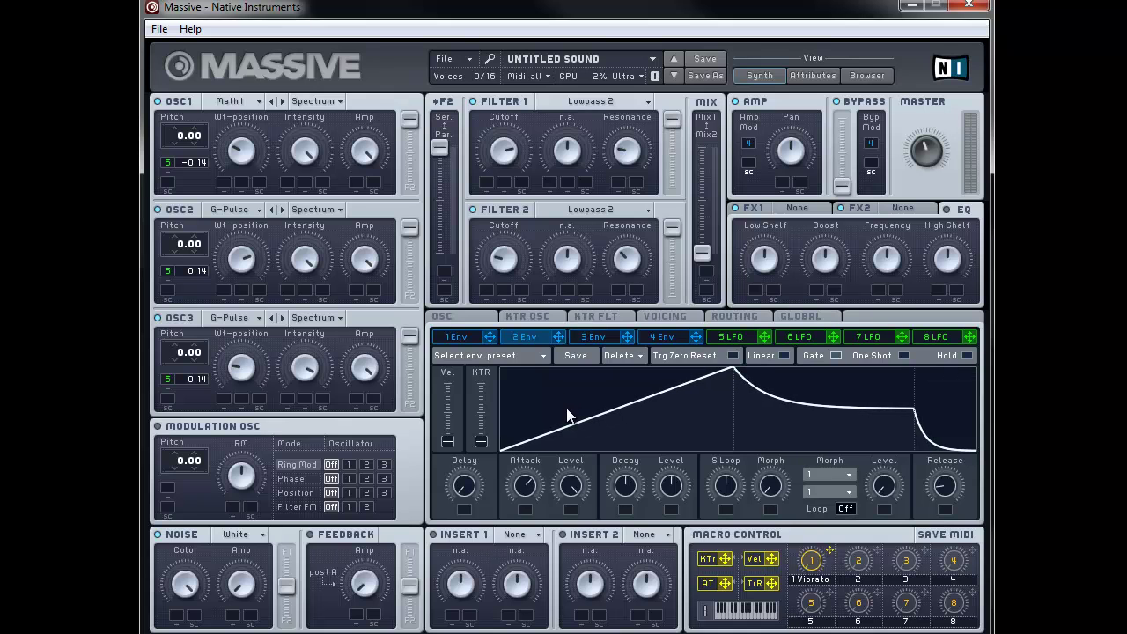
drag(628, 487, 705, 383)
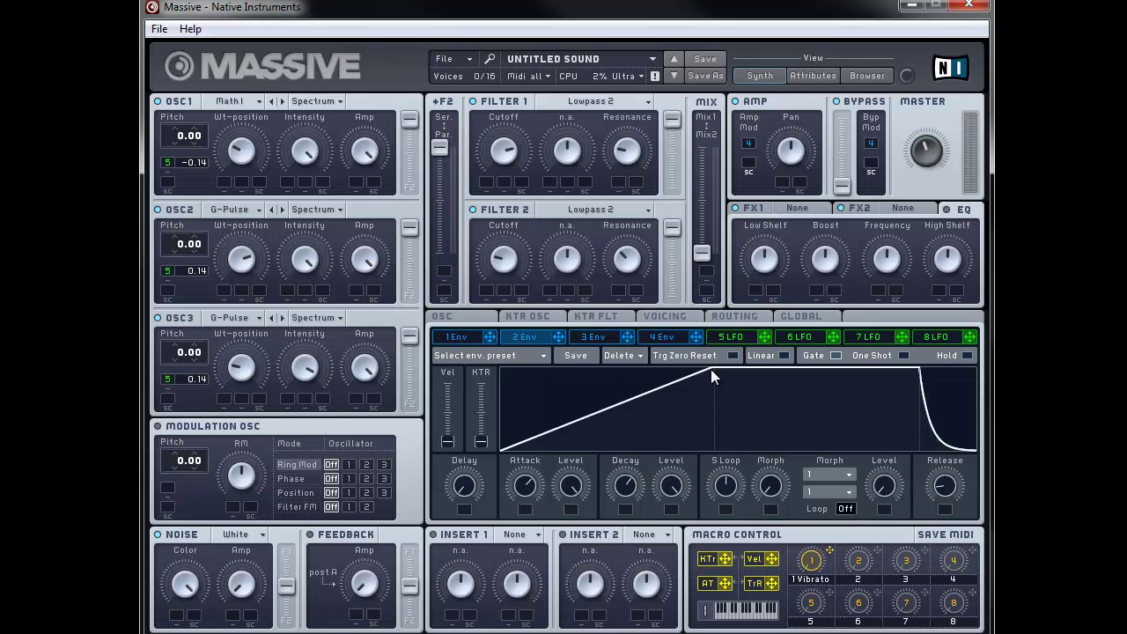
drag(952, 486, 960, 520)
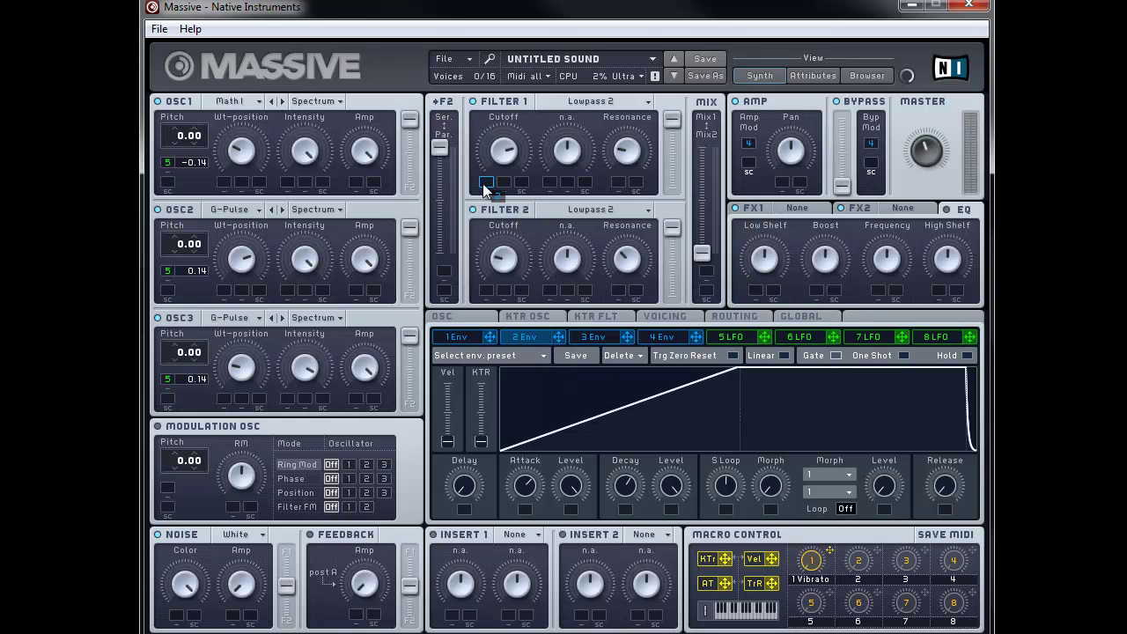
drag(484, 190, 490, 257)
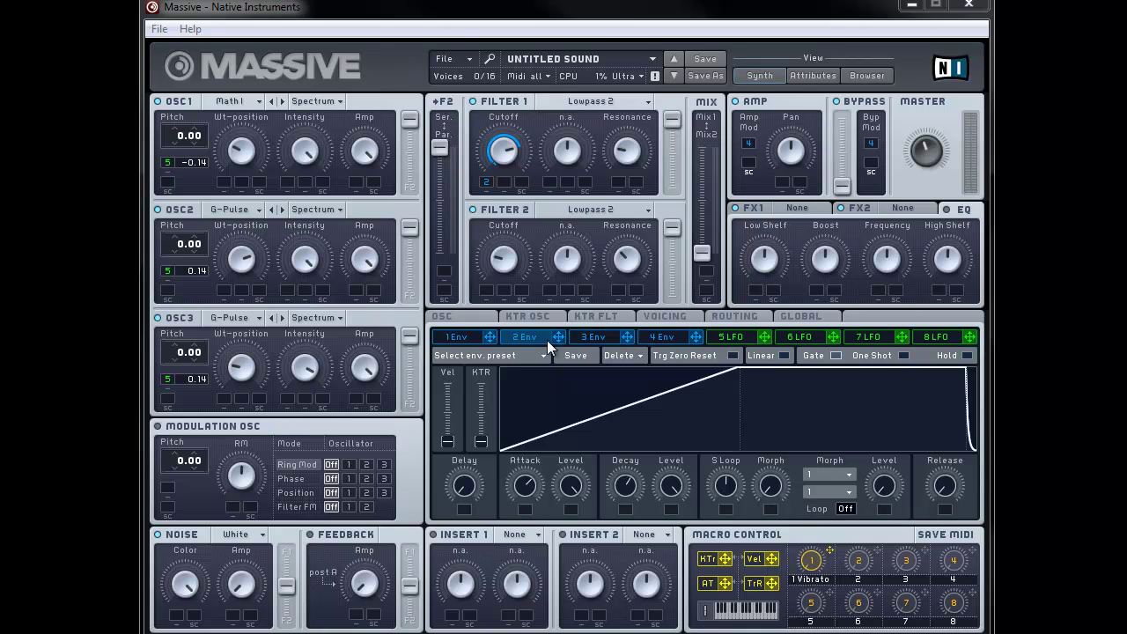
Step: Give envelope 1 a longer attack, maximum sustain level and a longer release
click(470, 339)
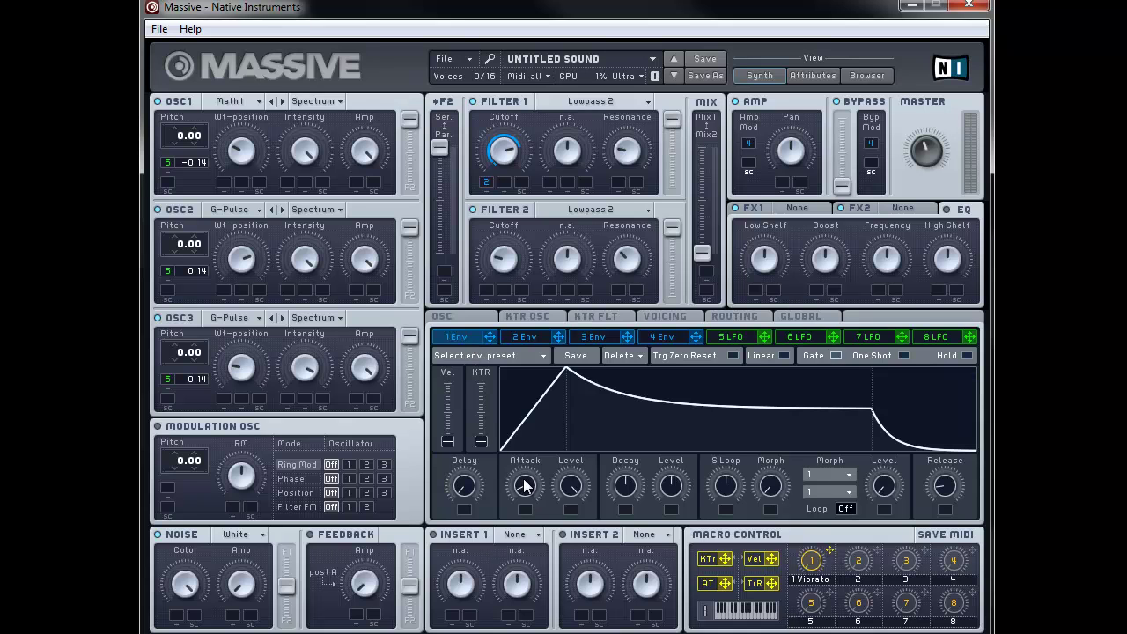
drag(523, 486, 531, 466)
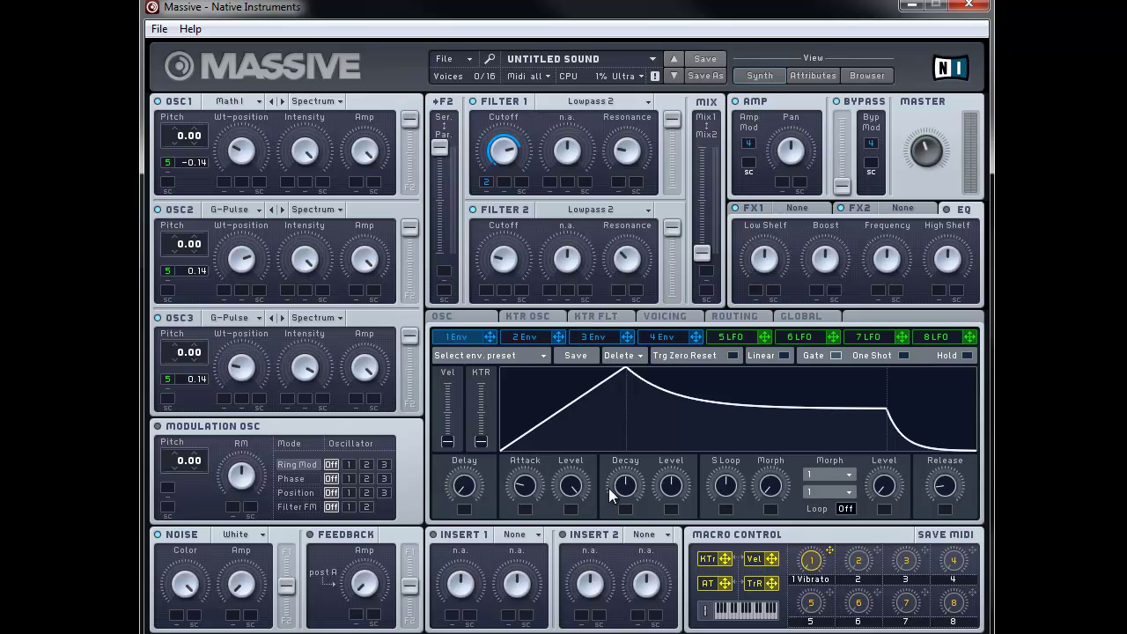
drag(659, 487, 697, 410)
drag(938, 495, 961, 477)
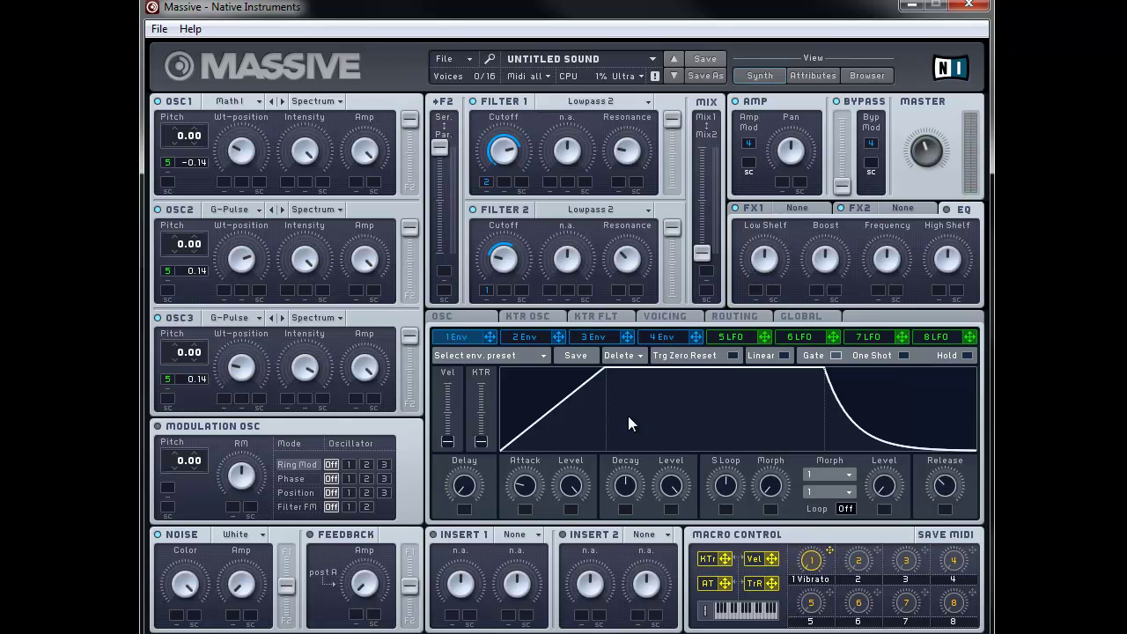
Step: Set Unisono to 3 voices with Pitch/Cutoff and Pan Position spread switched On
click(652, 316)
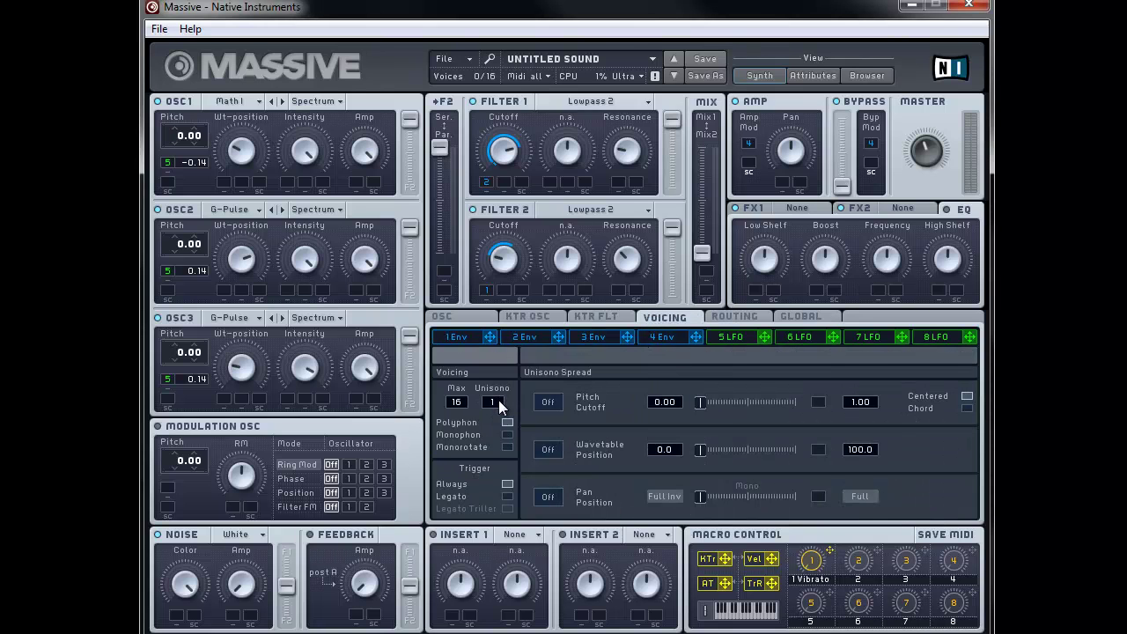
scroll(501, 401, up, 2)
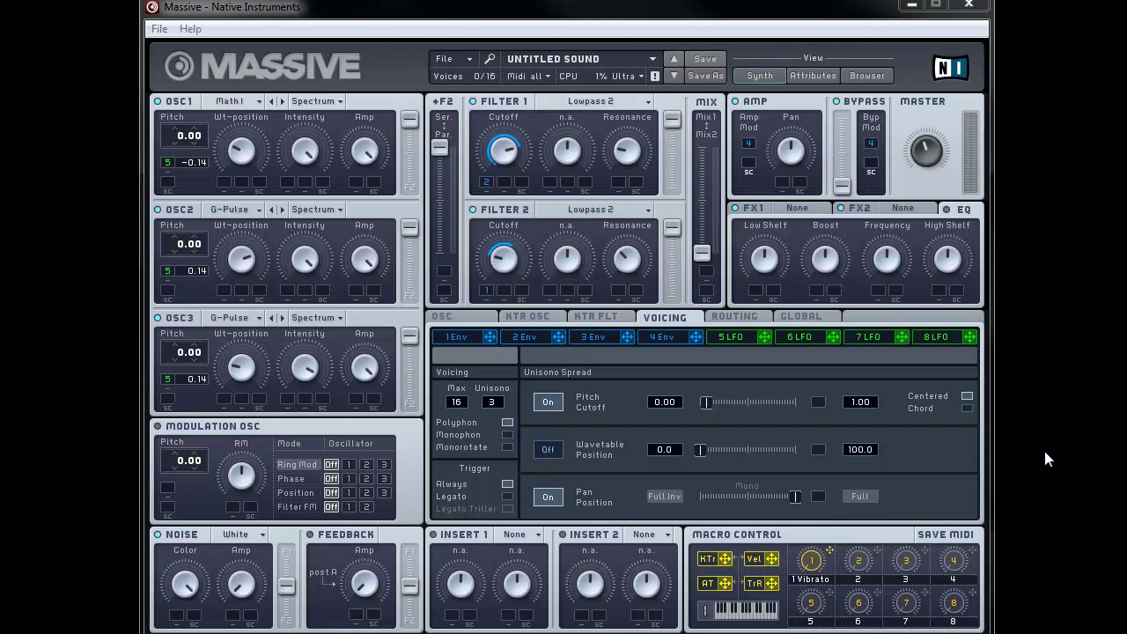
click(483, 319)
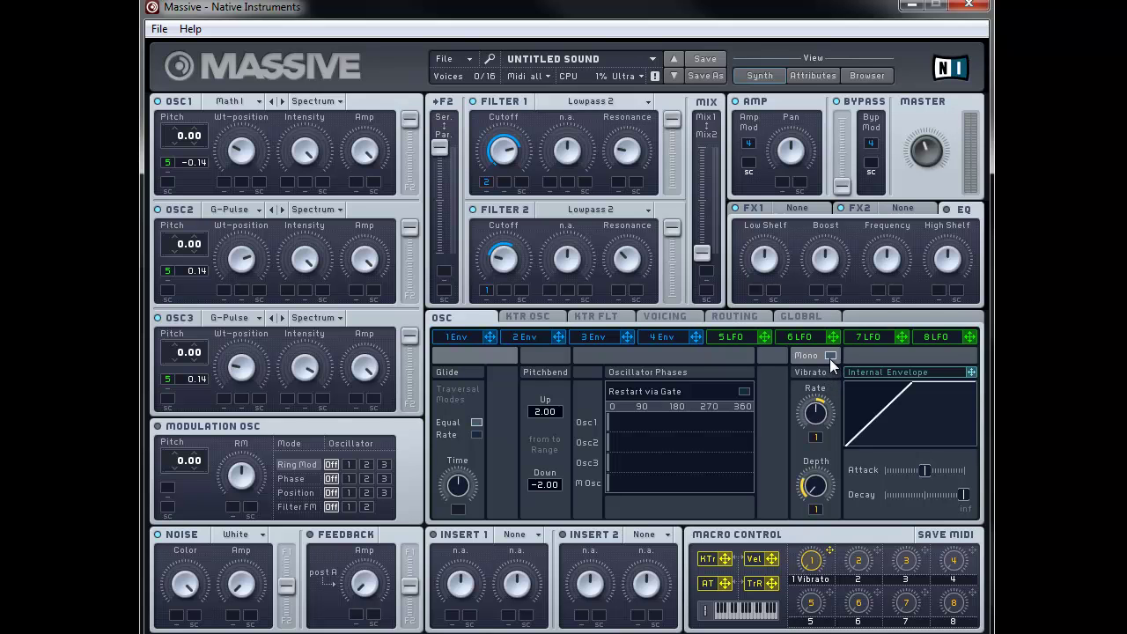
Step: Set the Vibrato Rate and Vibrato Depth modulation slots to OFF, removing macro 1
right_click(815, 436)
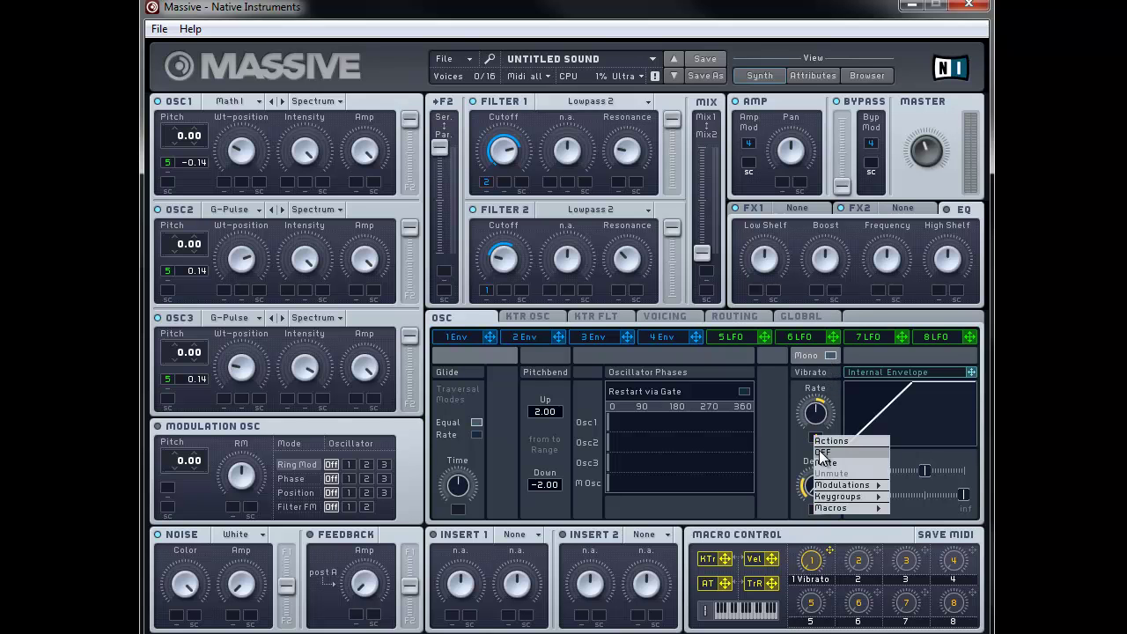
click(821, 452)
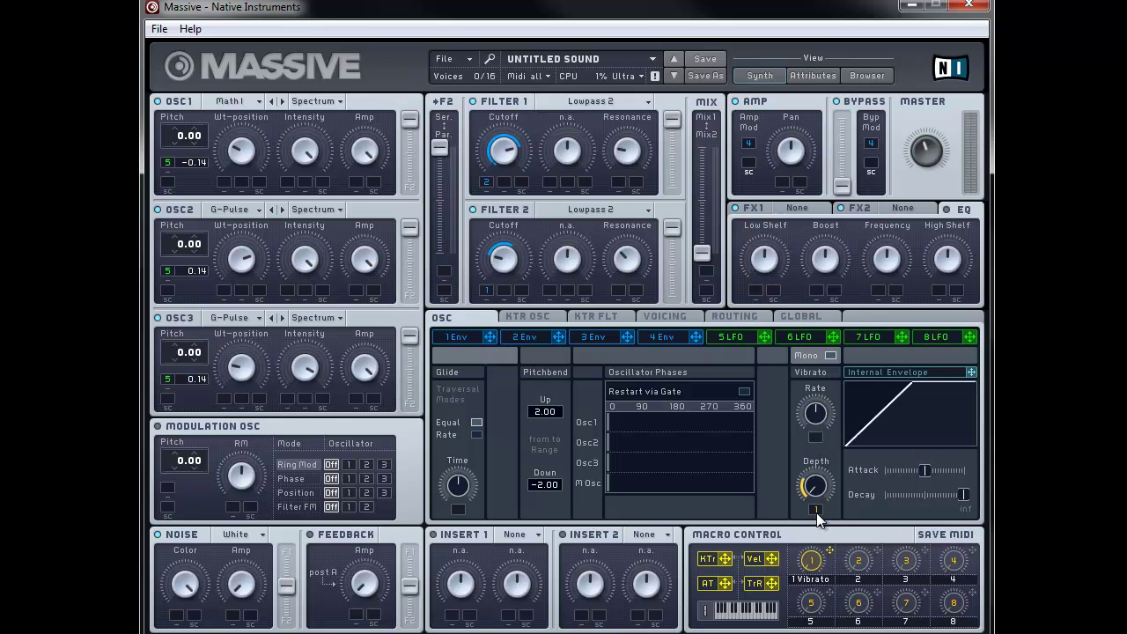
right_click(816, 510)
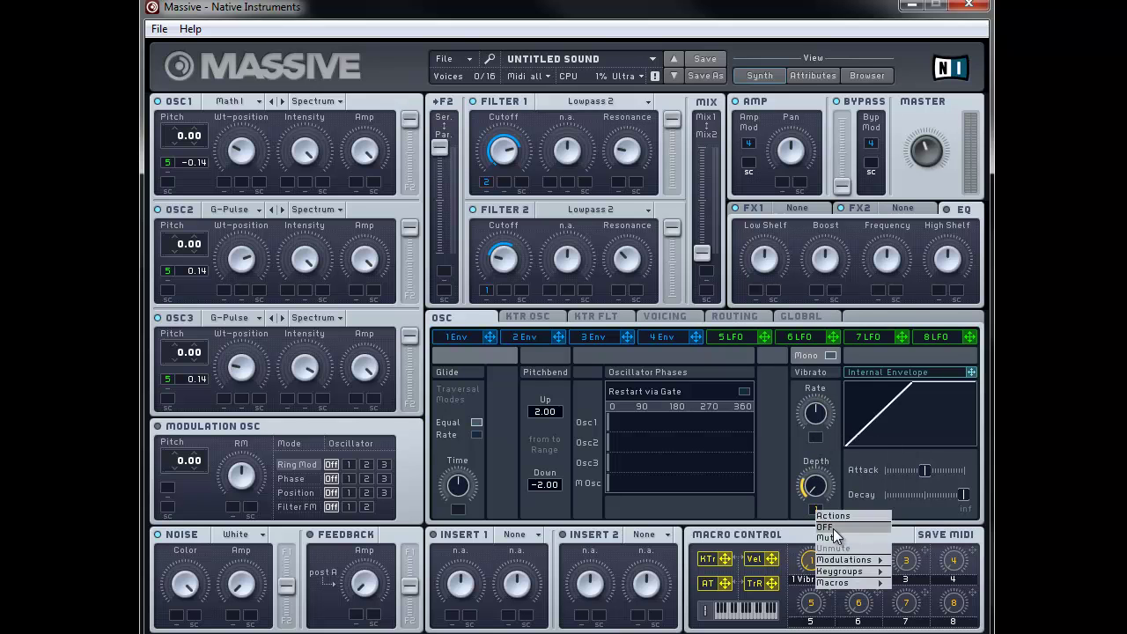
click(833, 526)
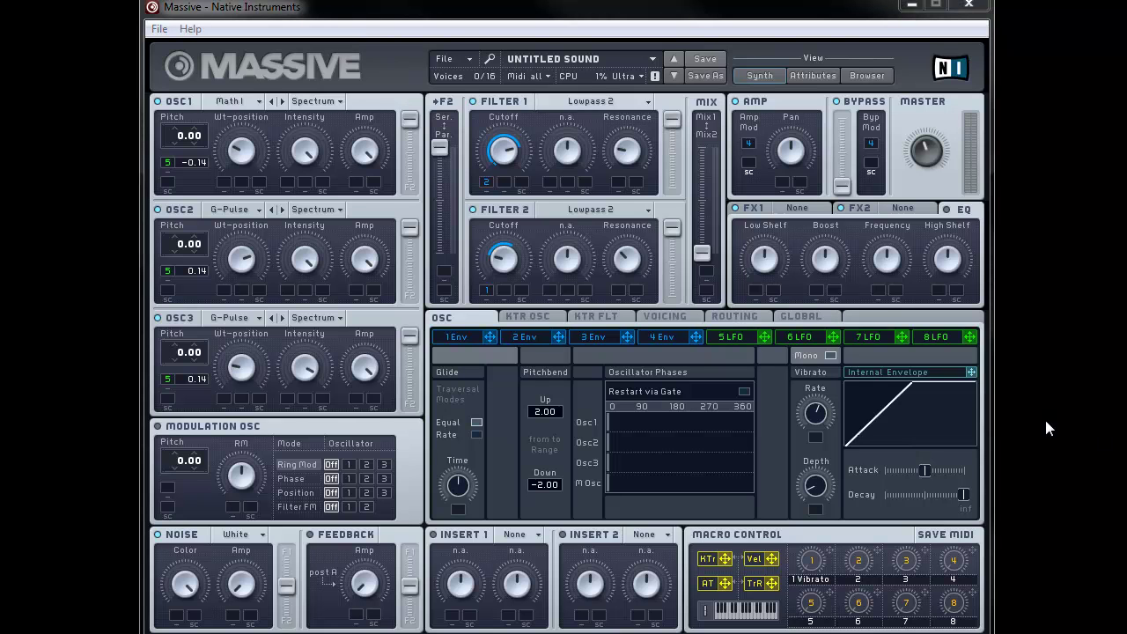
Step: Load Tele Tube into the FX1 effect slot
click(783, 208)
click(824, 209)
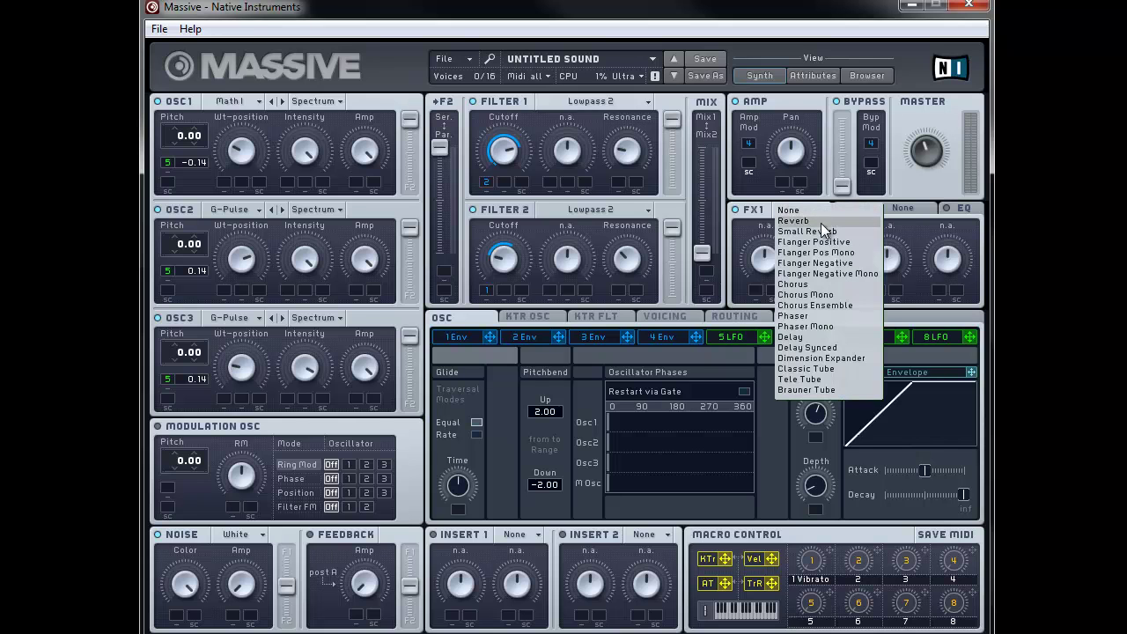
click(811, 381)
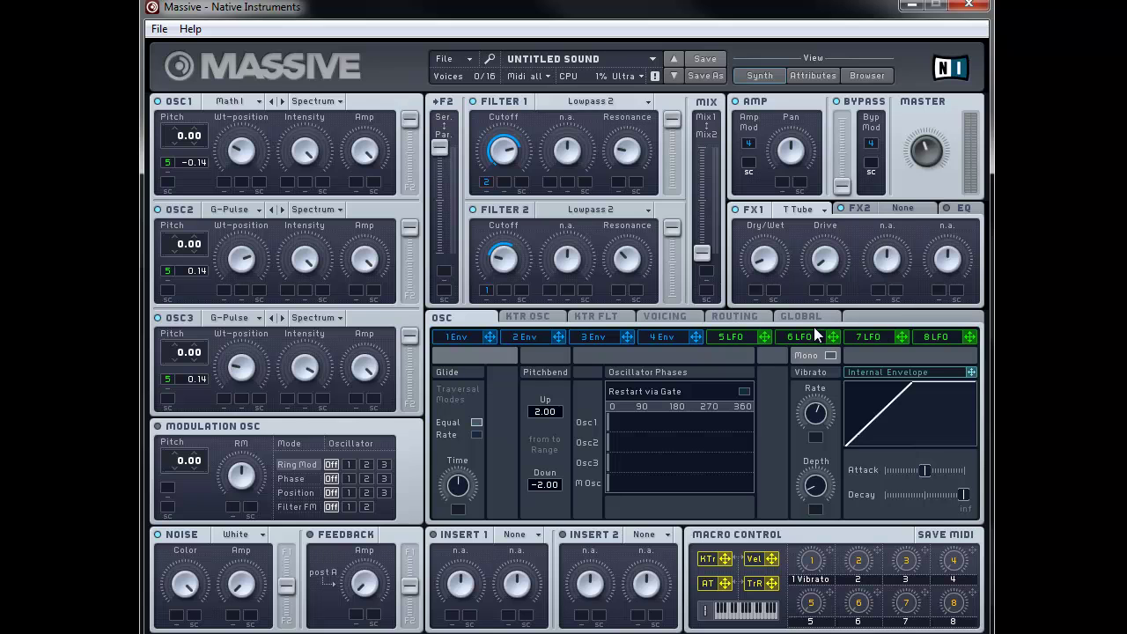
Step: Load Delay into the FX2 slot, then nudge the EQ high shelf slightly
click(883, 214)
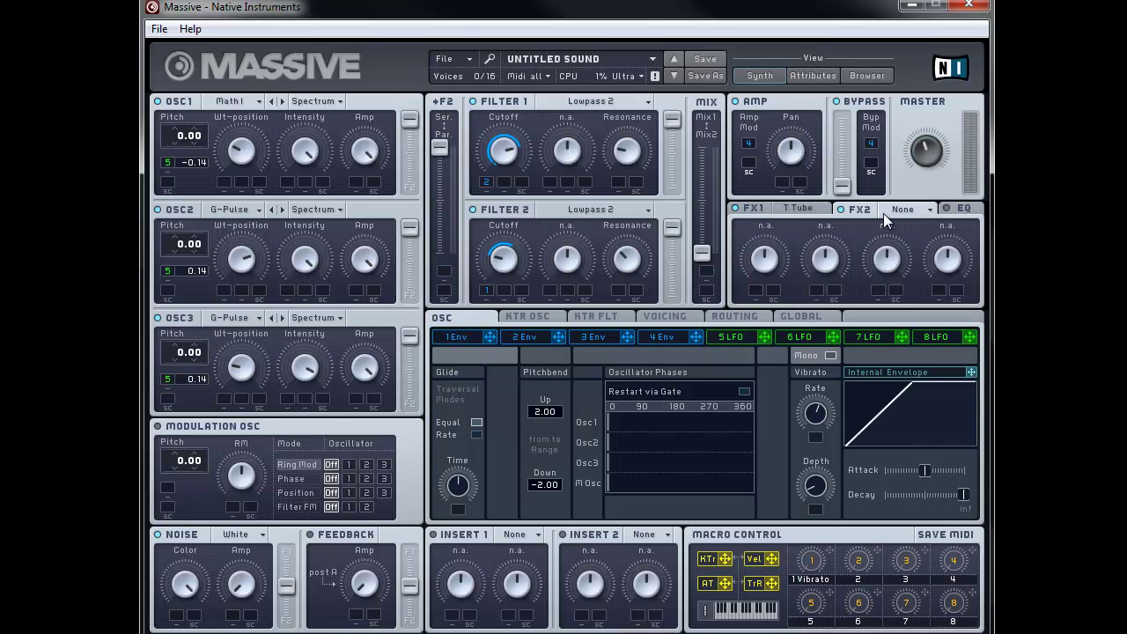
click(928, 213)
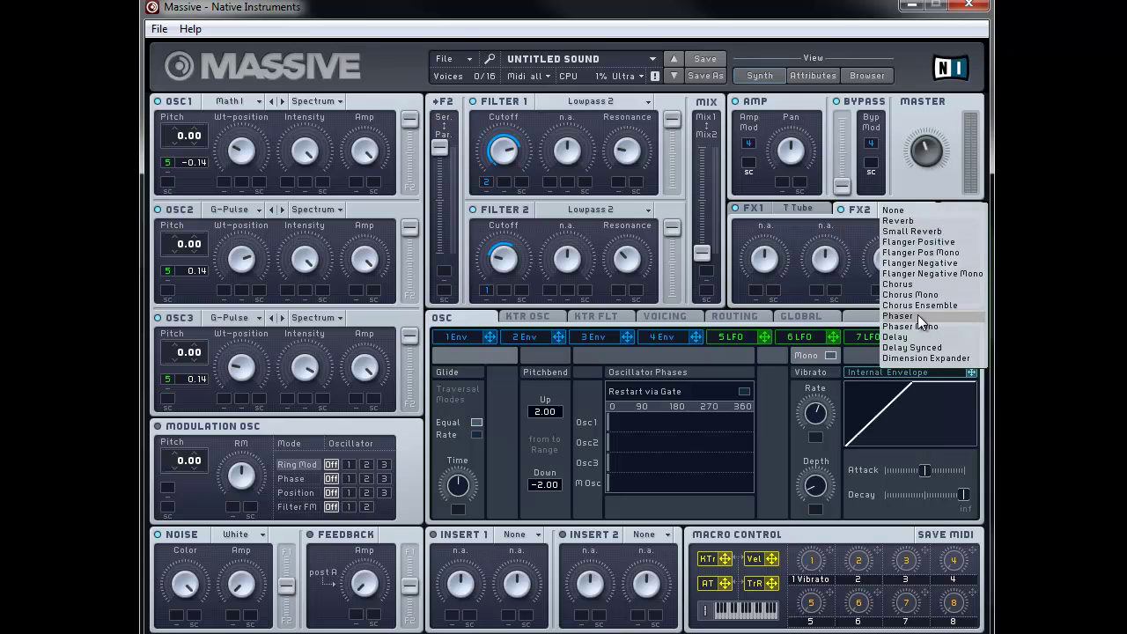
click(912, 337)
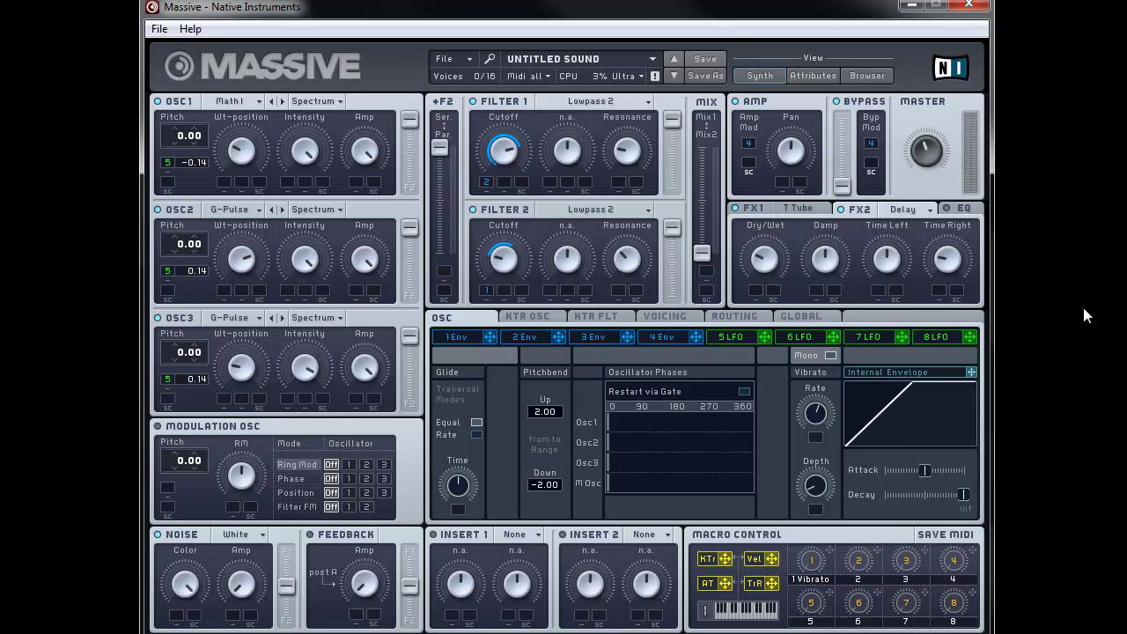
click(950, 208)
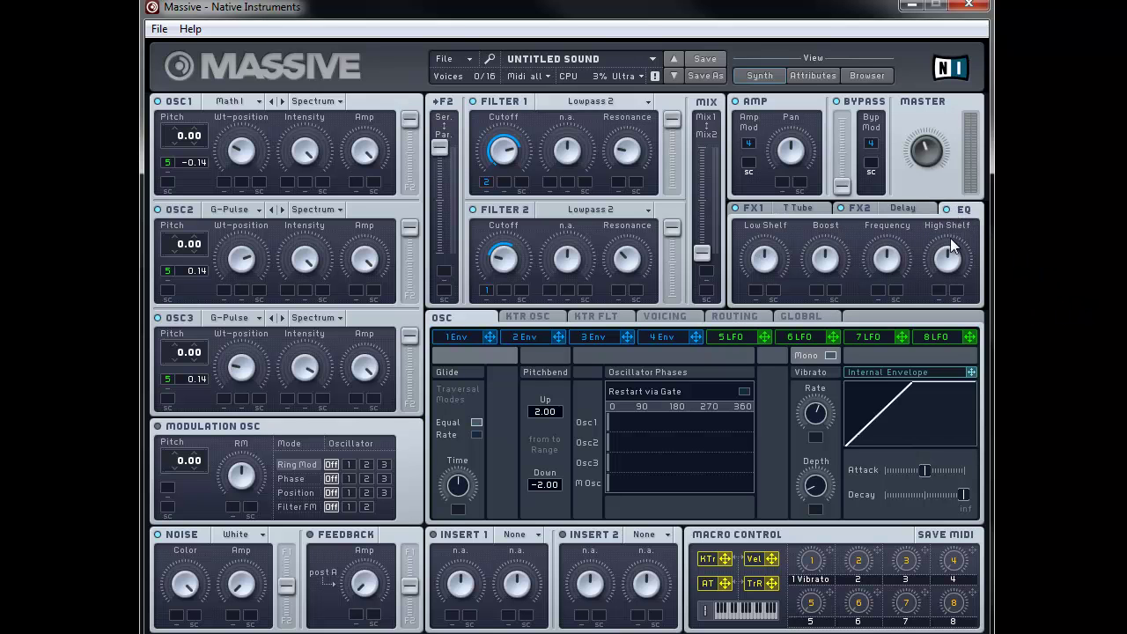
drag(958, 255, 960, 253)
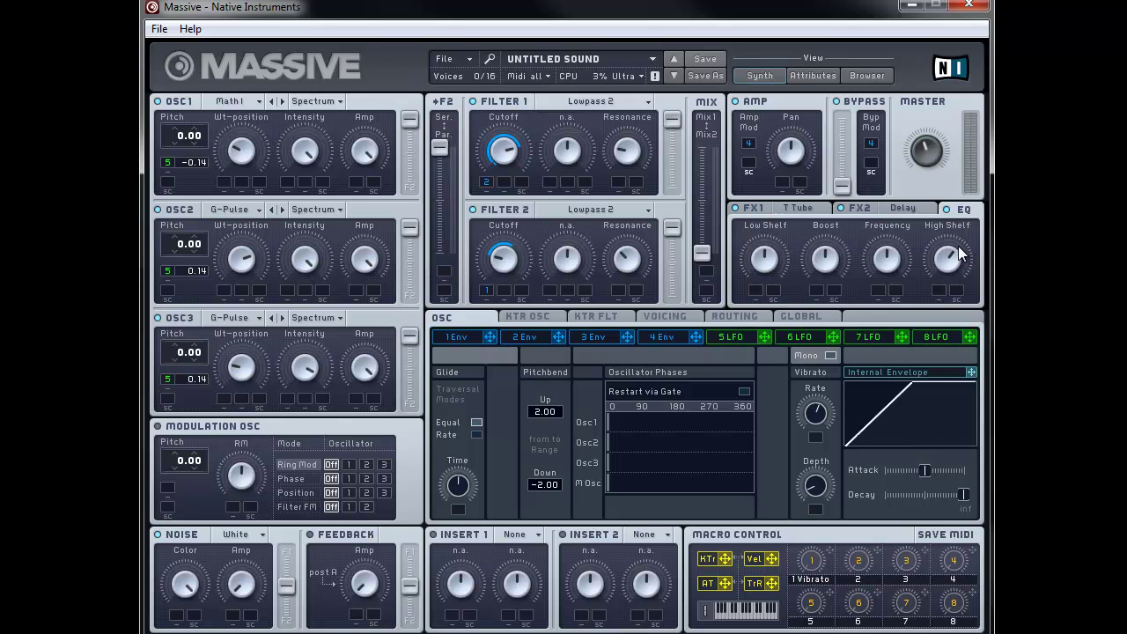